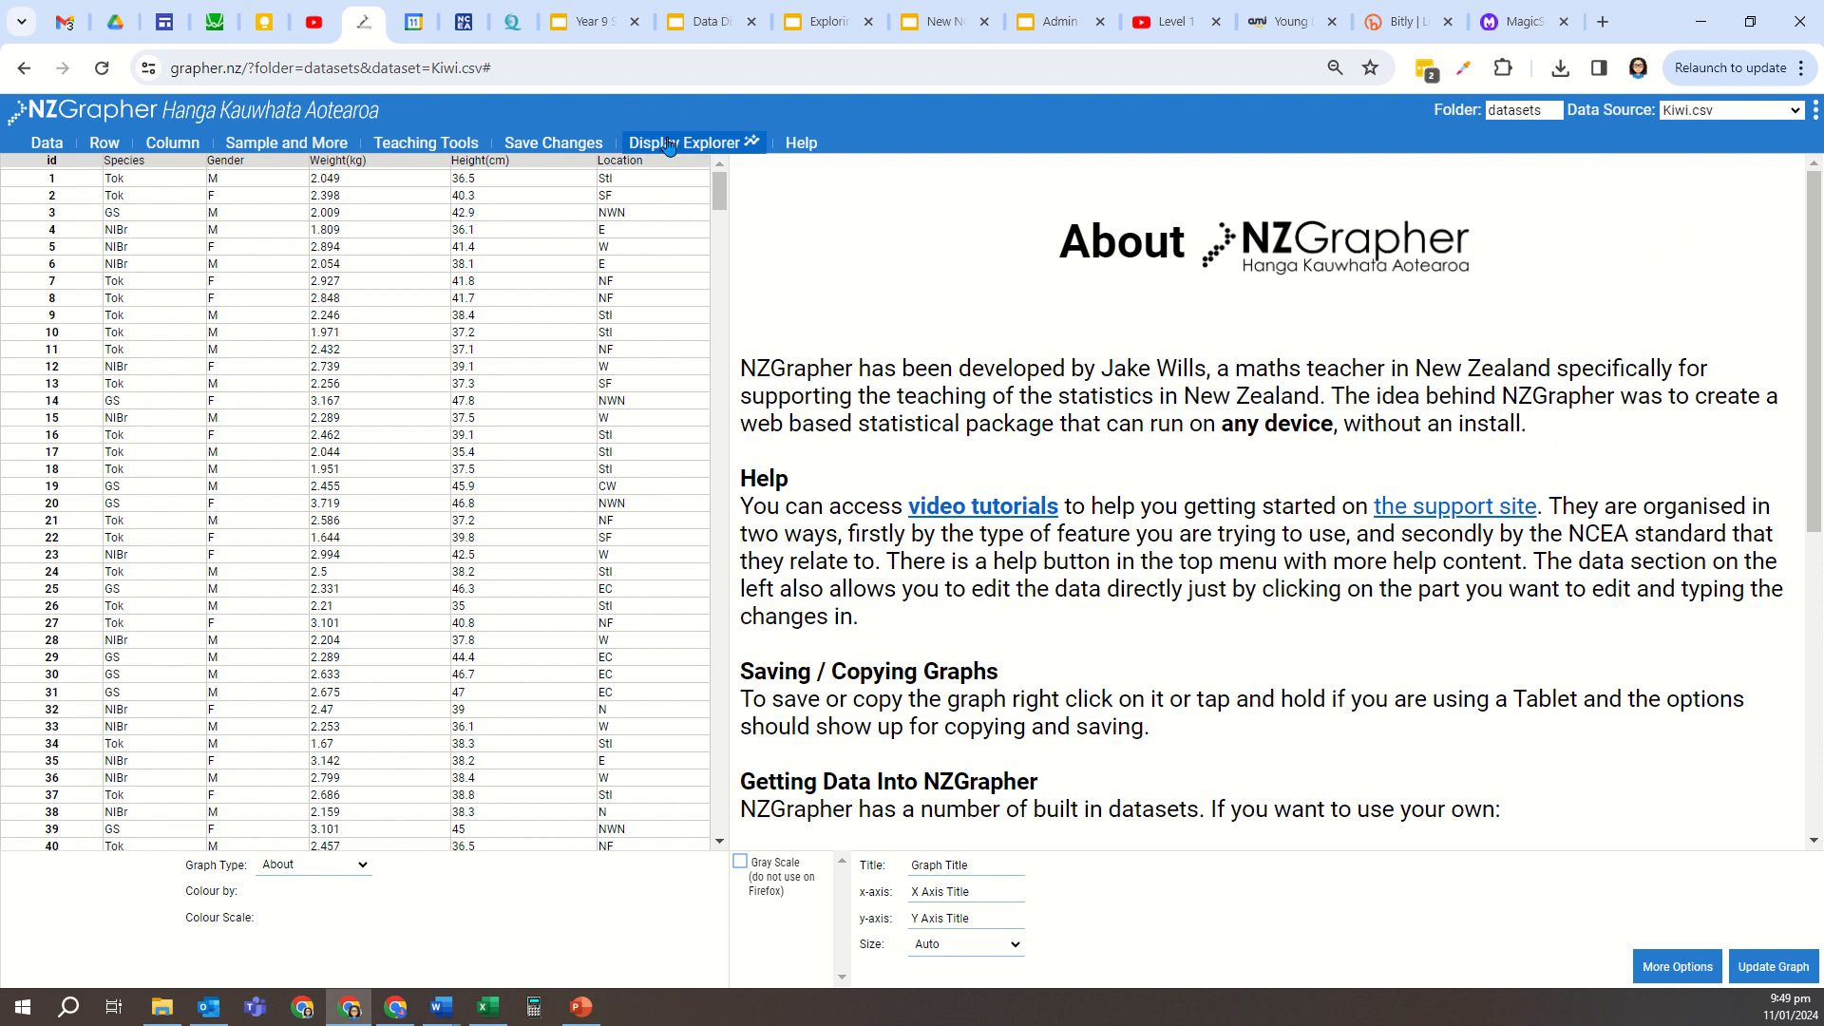
Step: Open the Display Explorer for the Kiwi dataset and set the main variable to Weight(kg) as Numerical
click(670, 145)
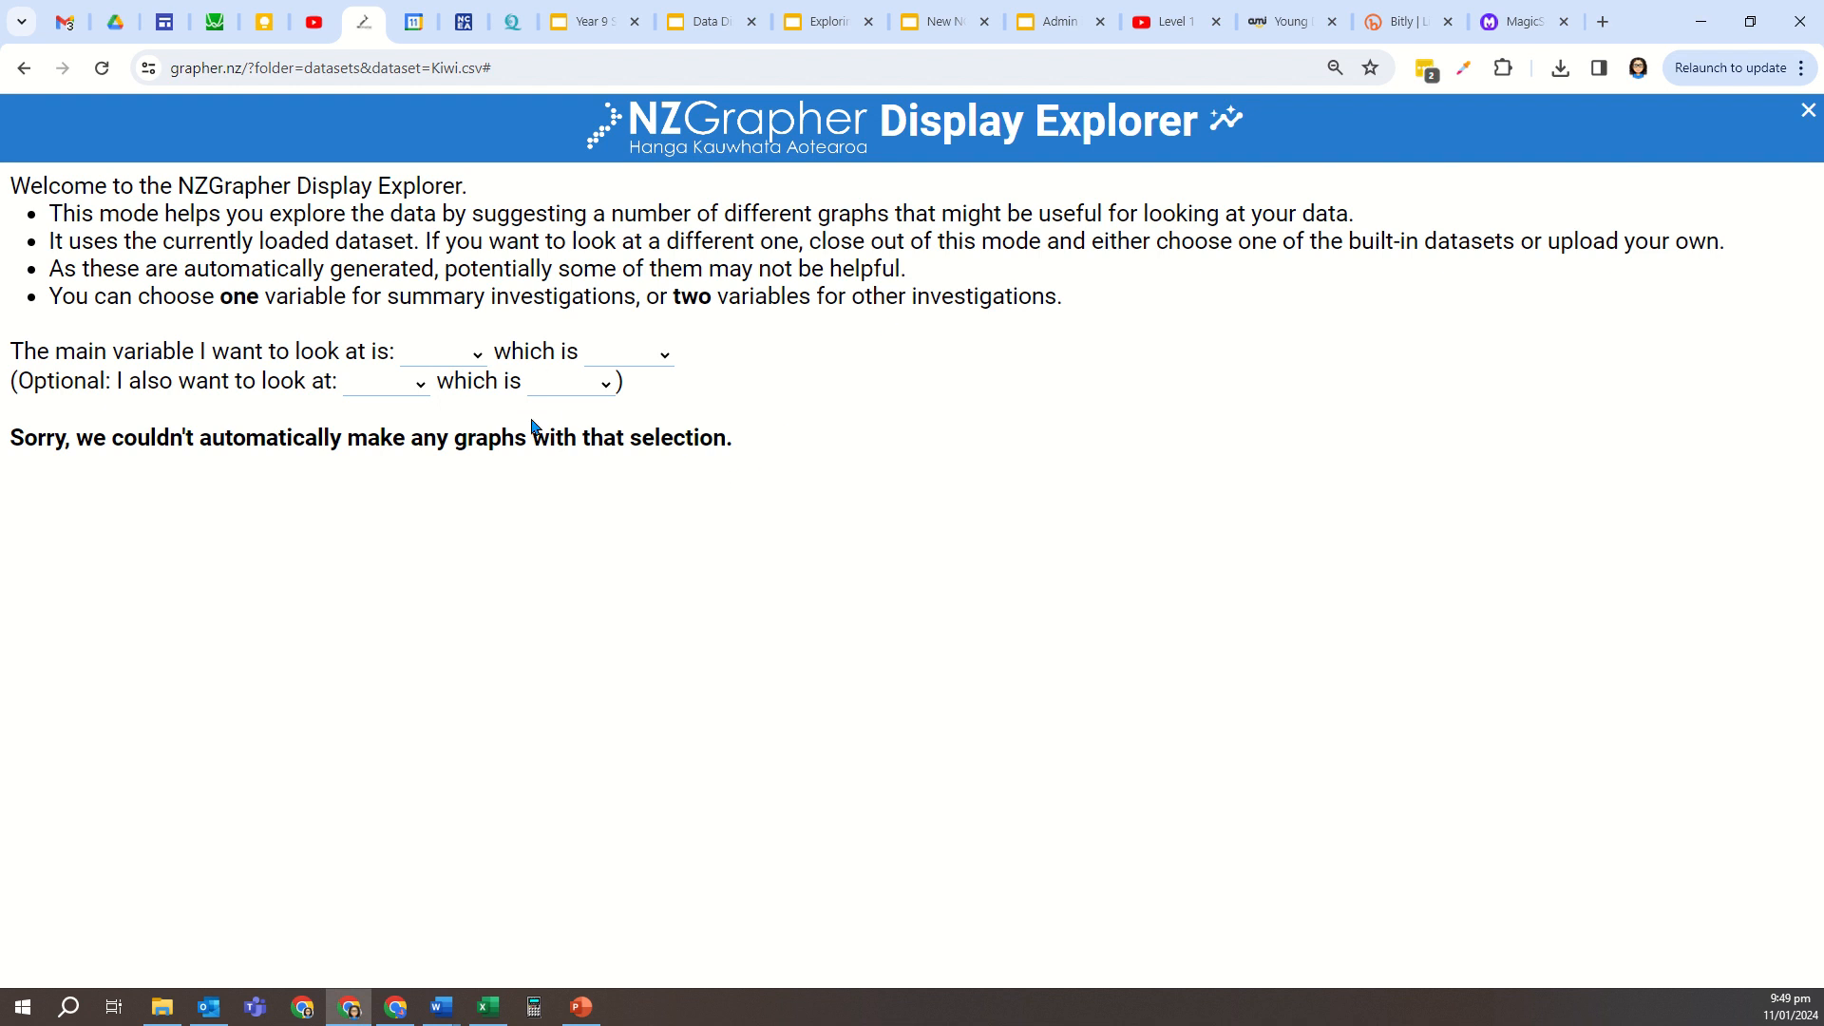
drag(46, 351, 254, 360)
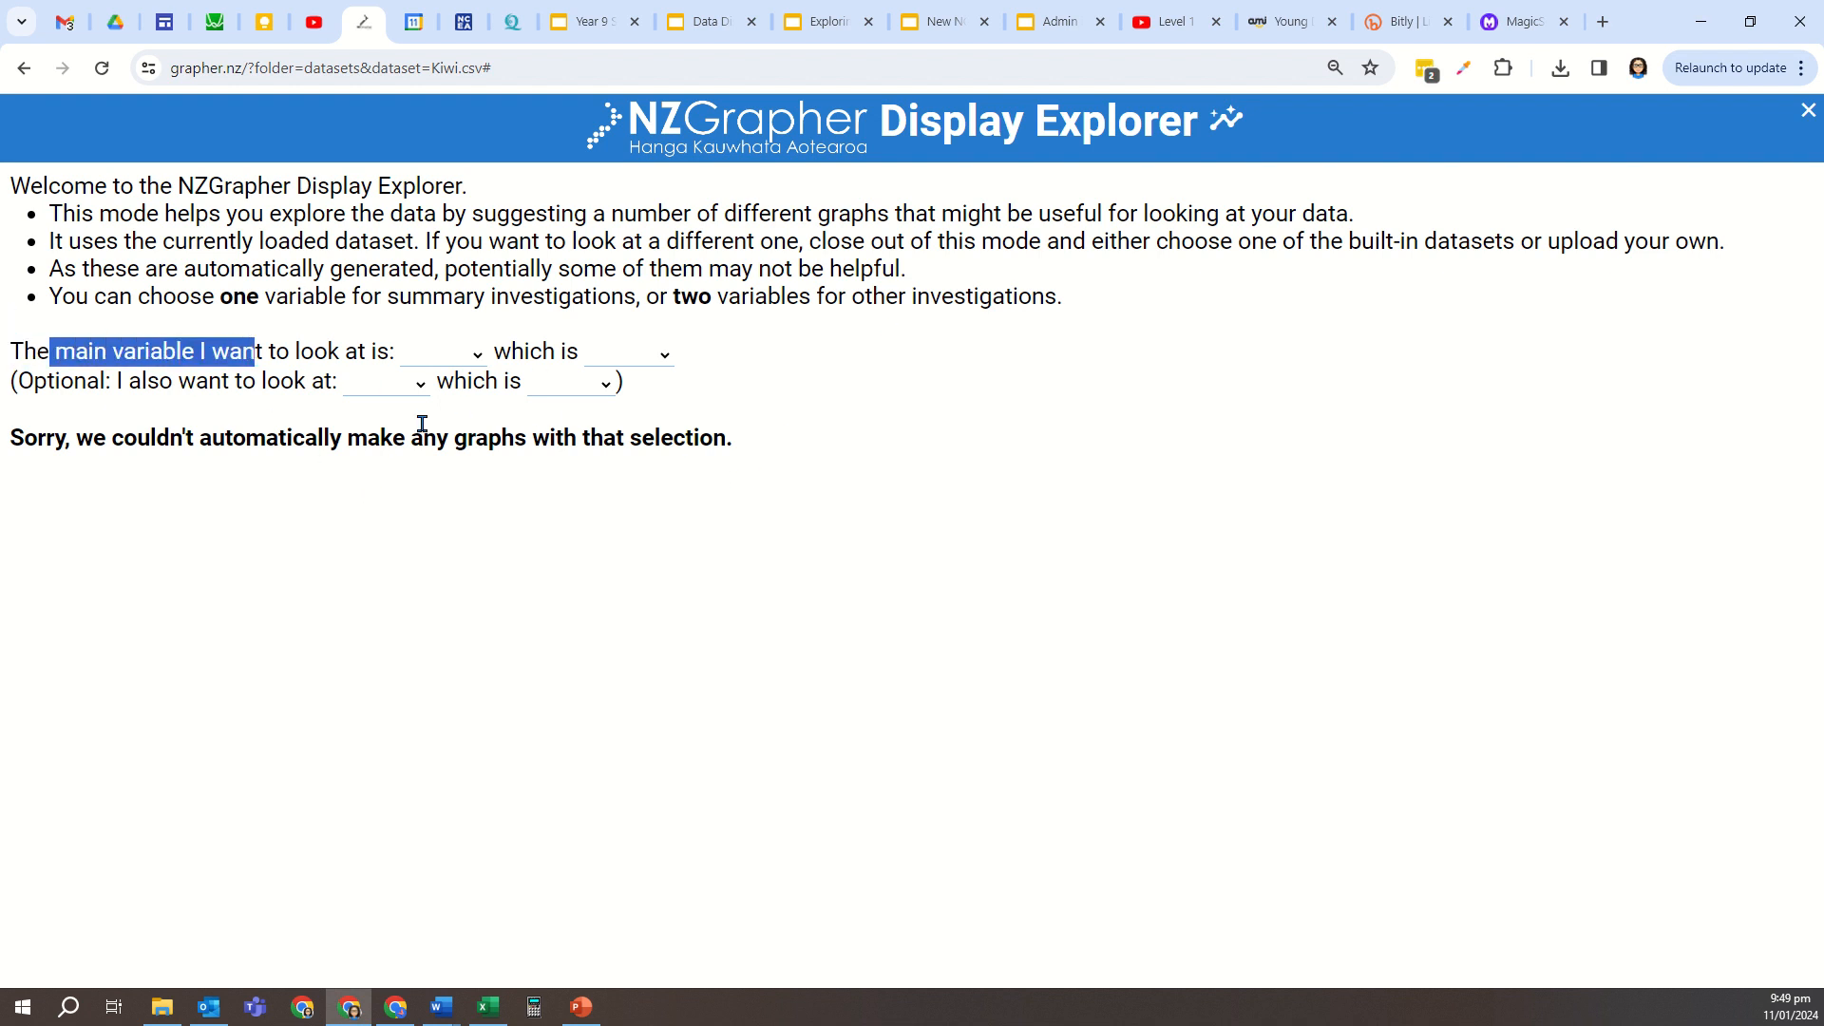
click(472, 357)
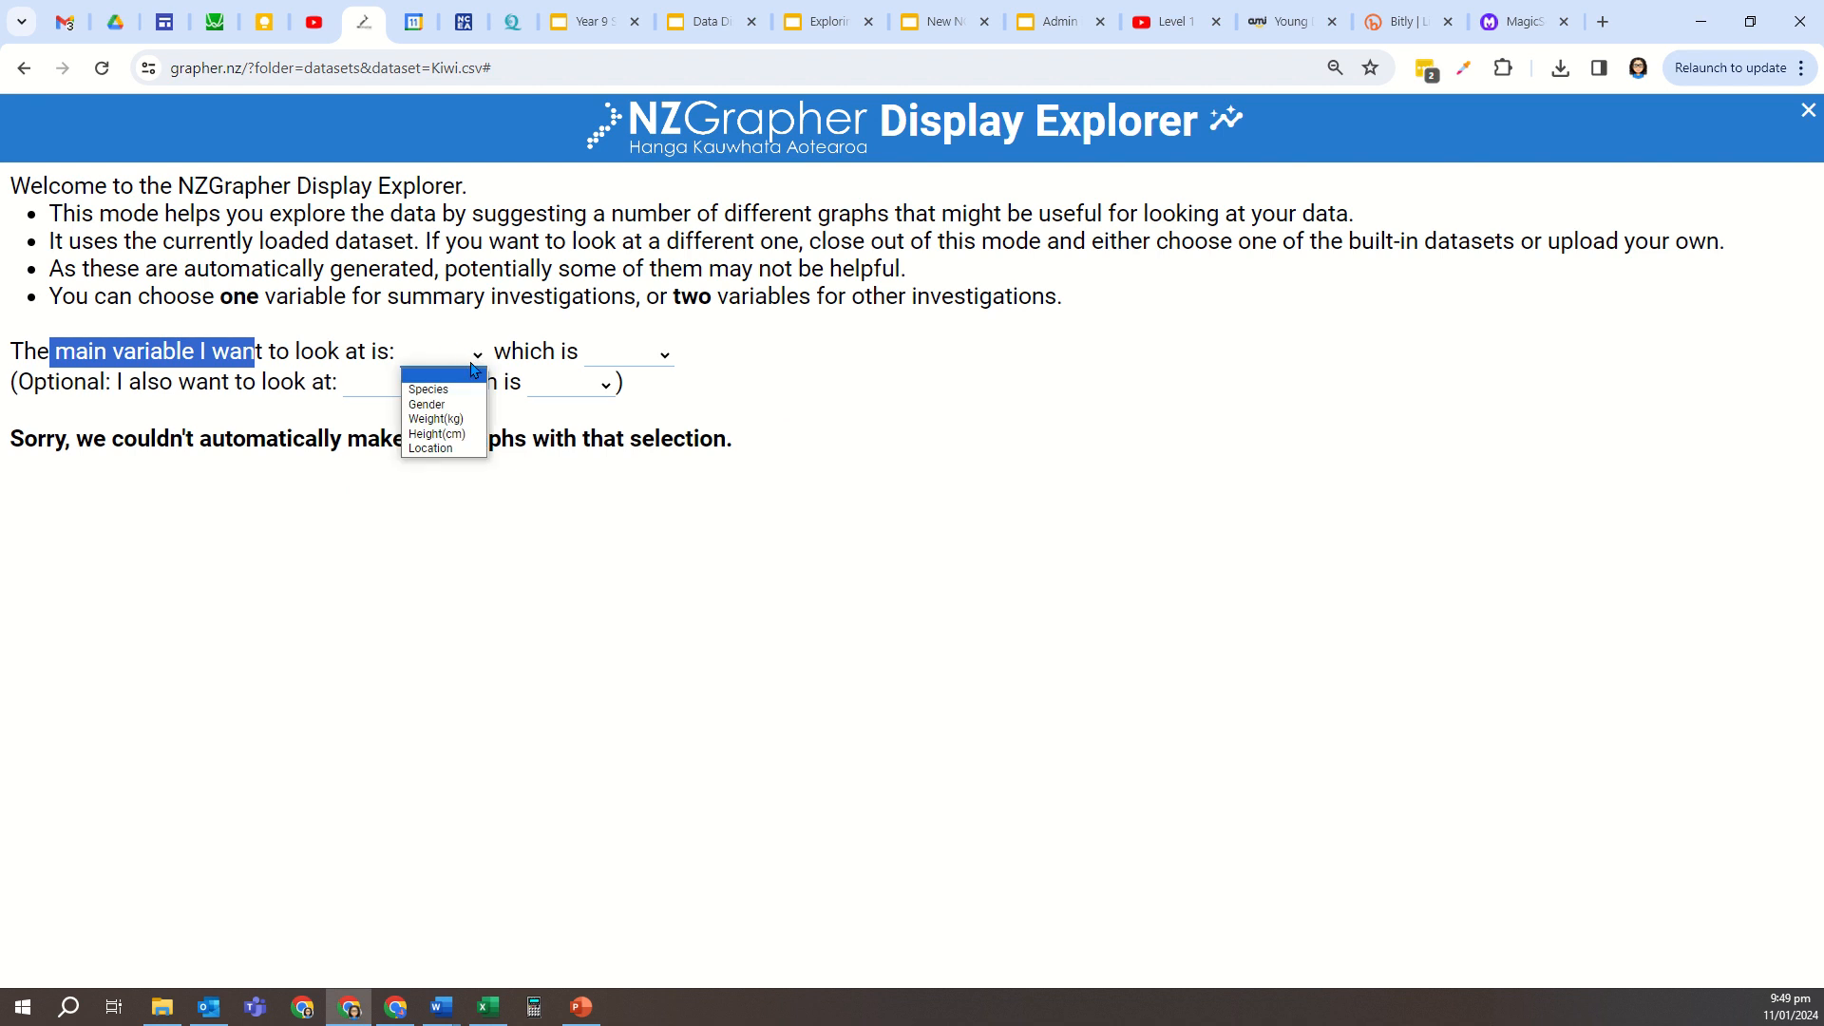
click(465, 427)
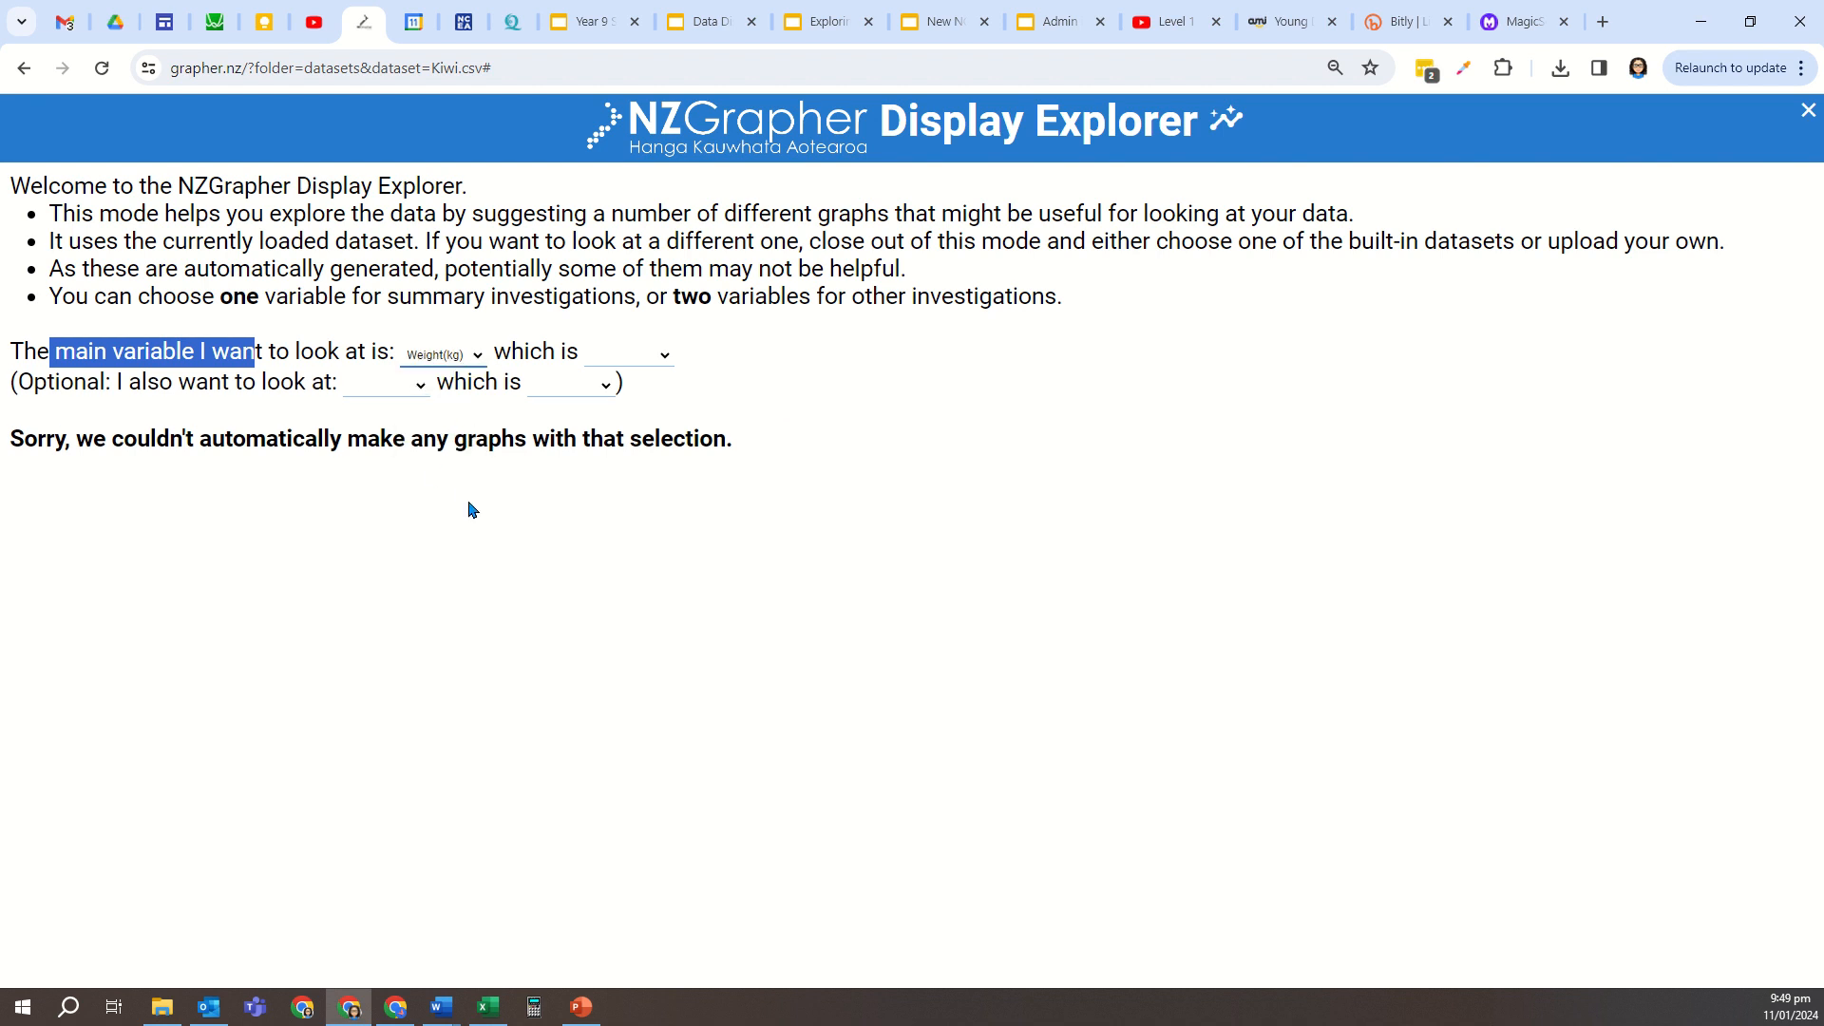
click(664, 357)
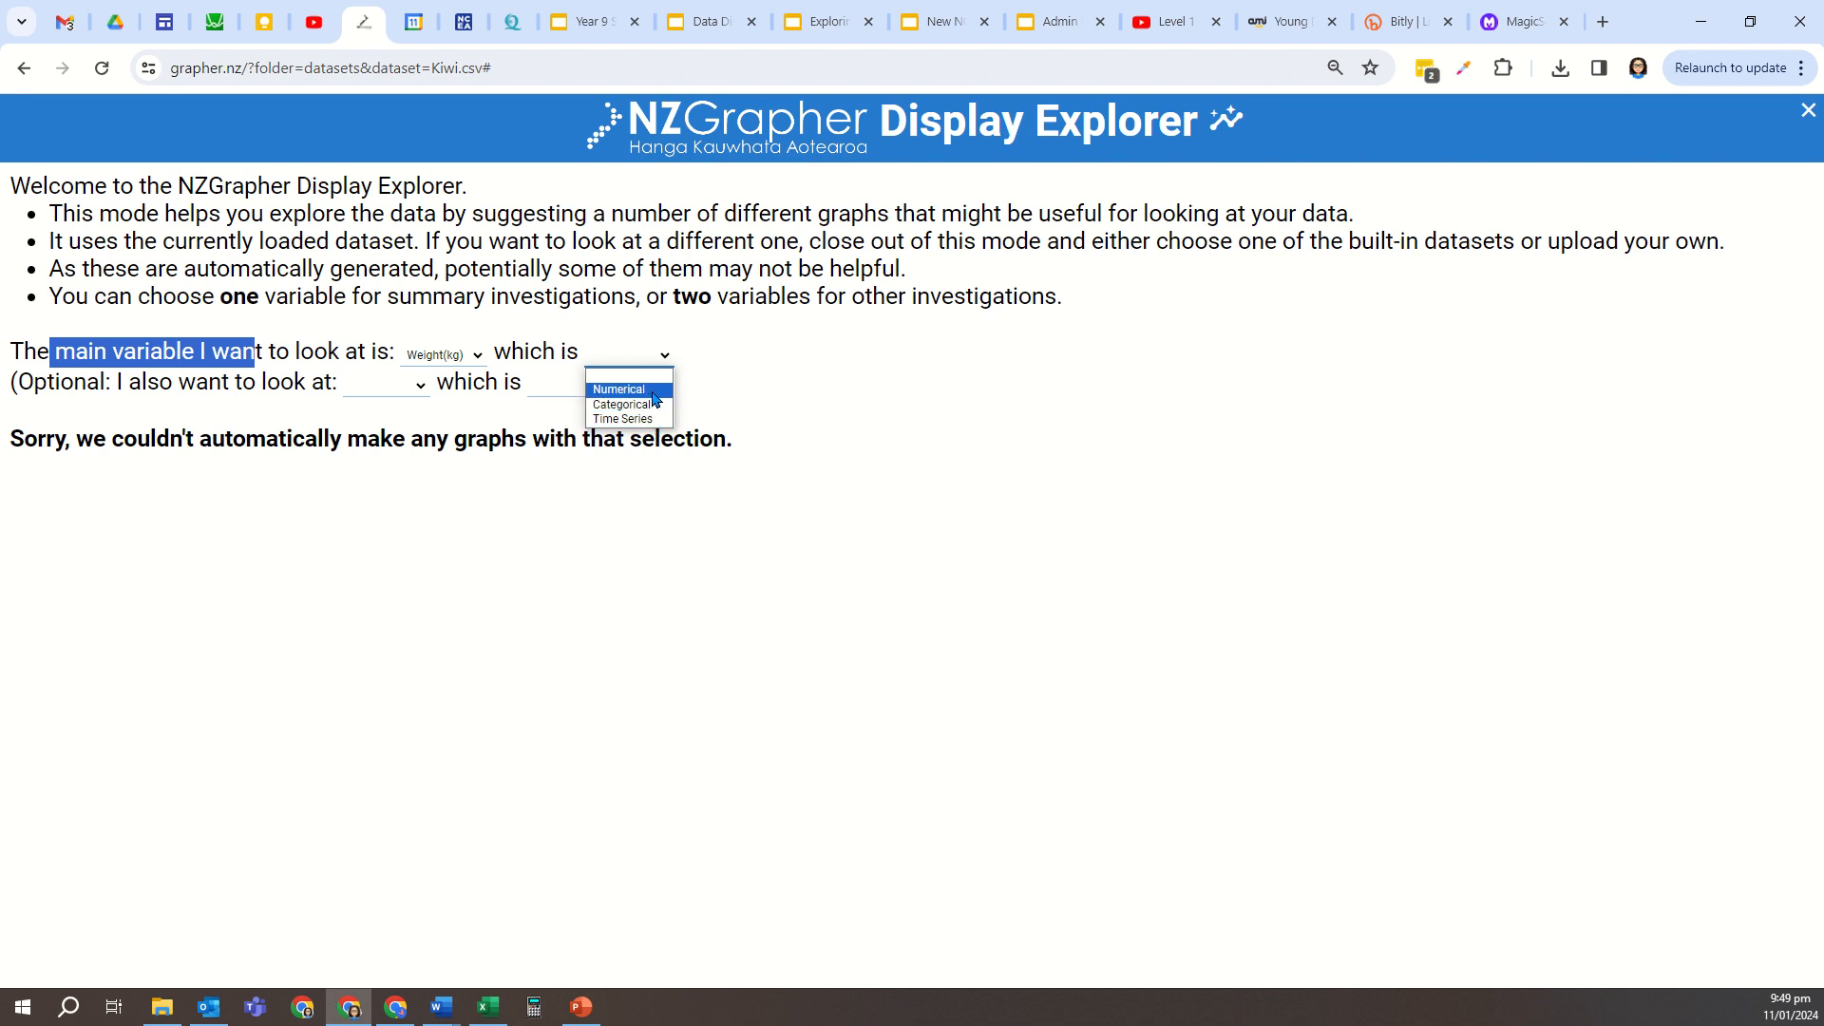
click(651, 390)
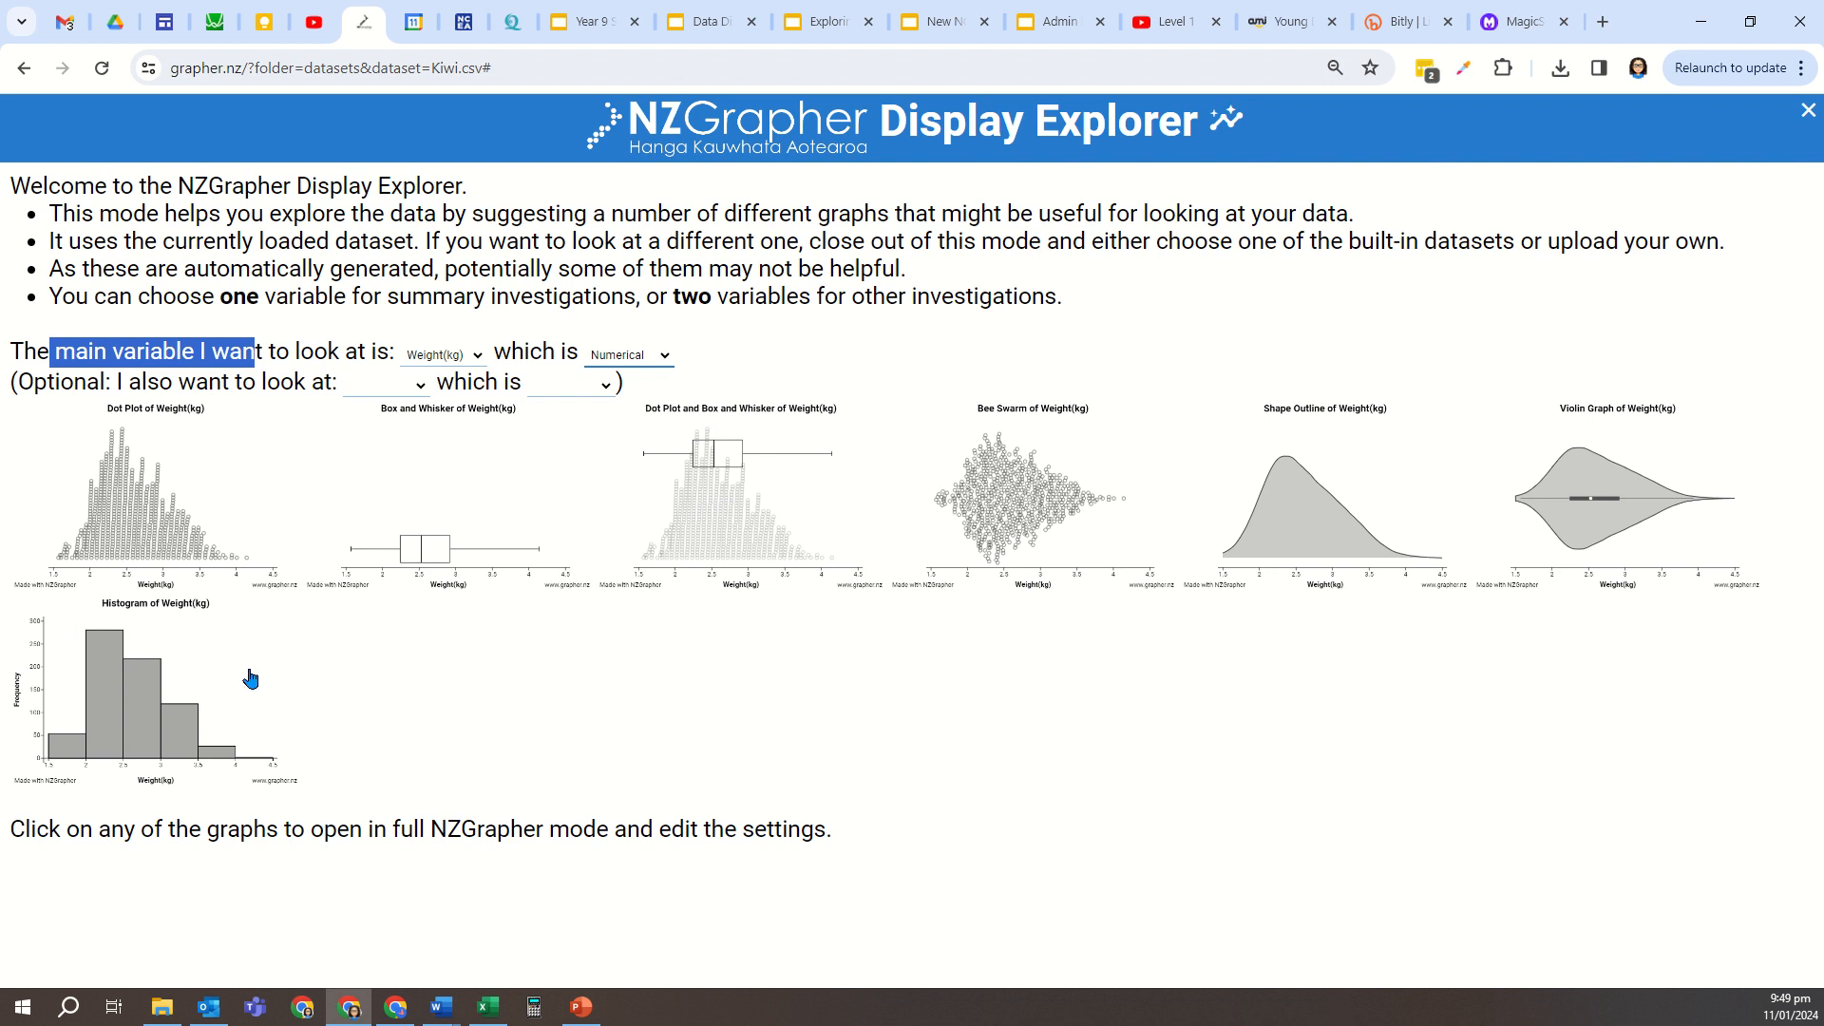
Step: Open the suggested Dot Plot and Box and Whisker of Weight(kg) in full mode and turn on its summaries
click(729, 497)
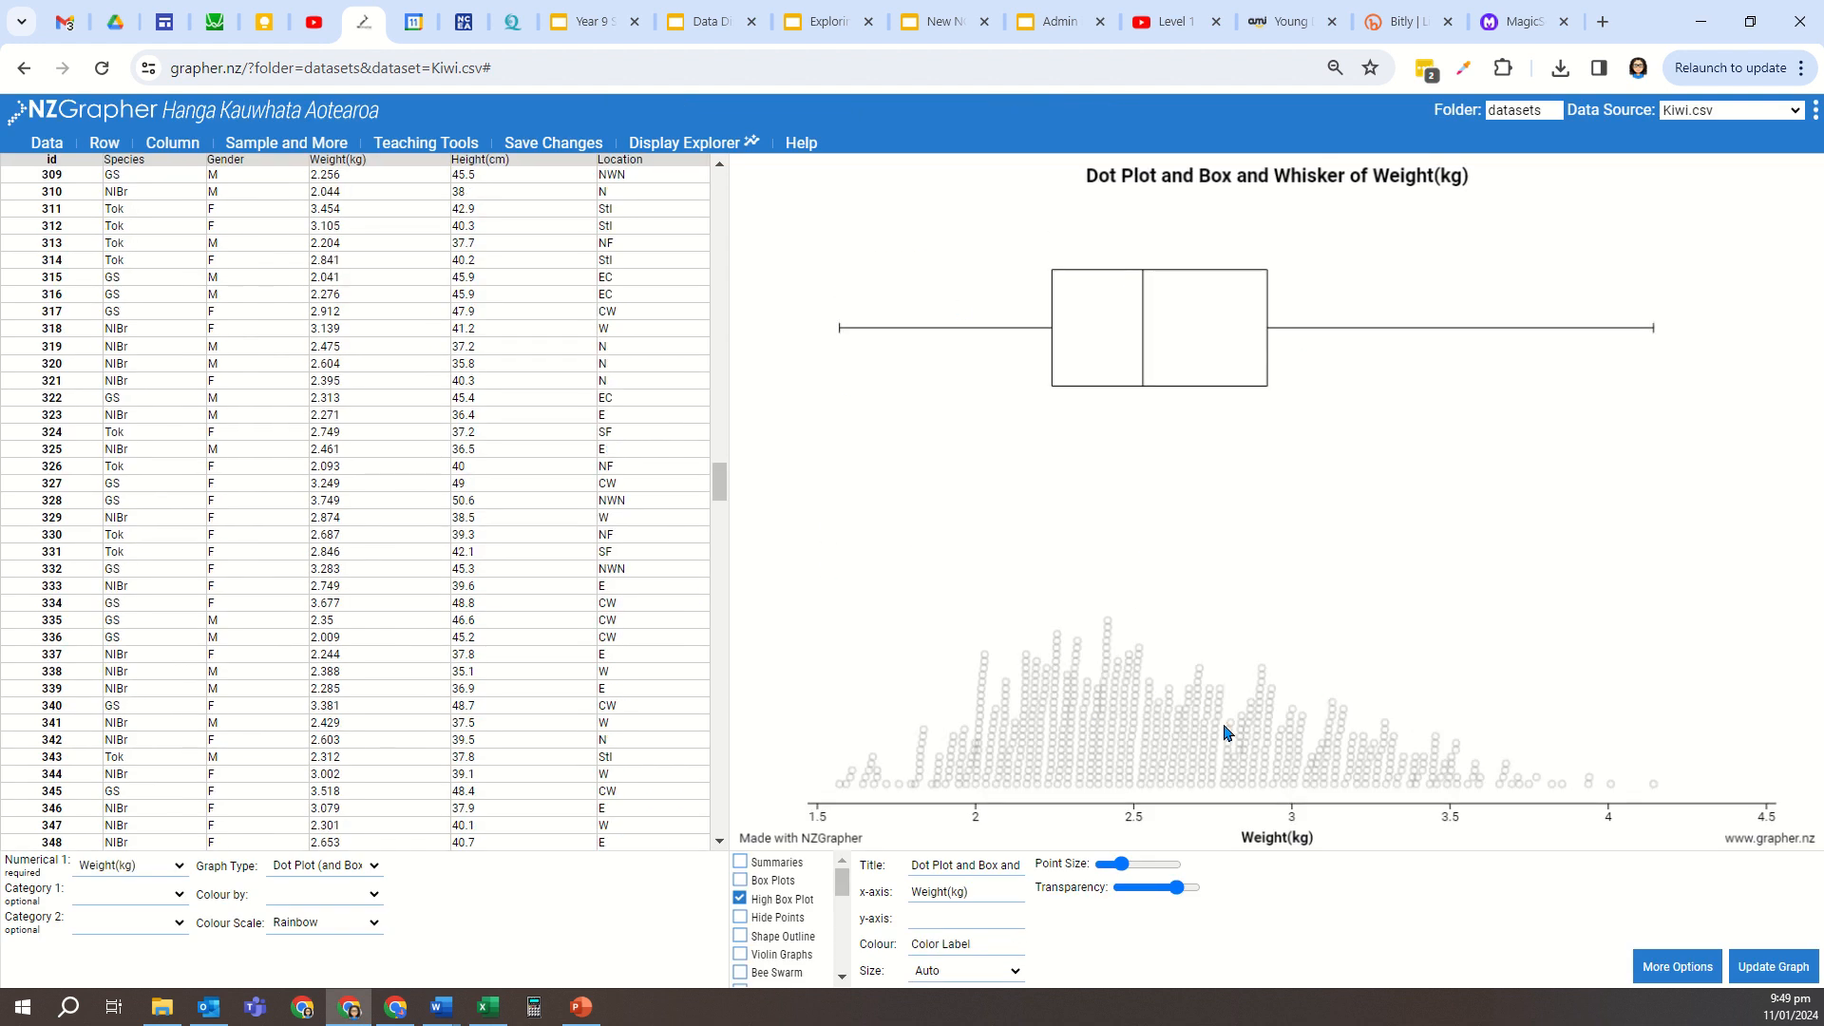
click(745, 864)
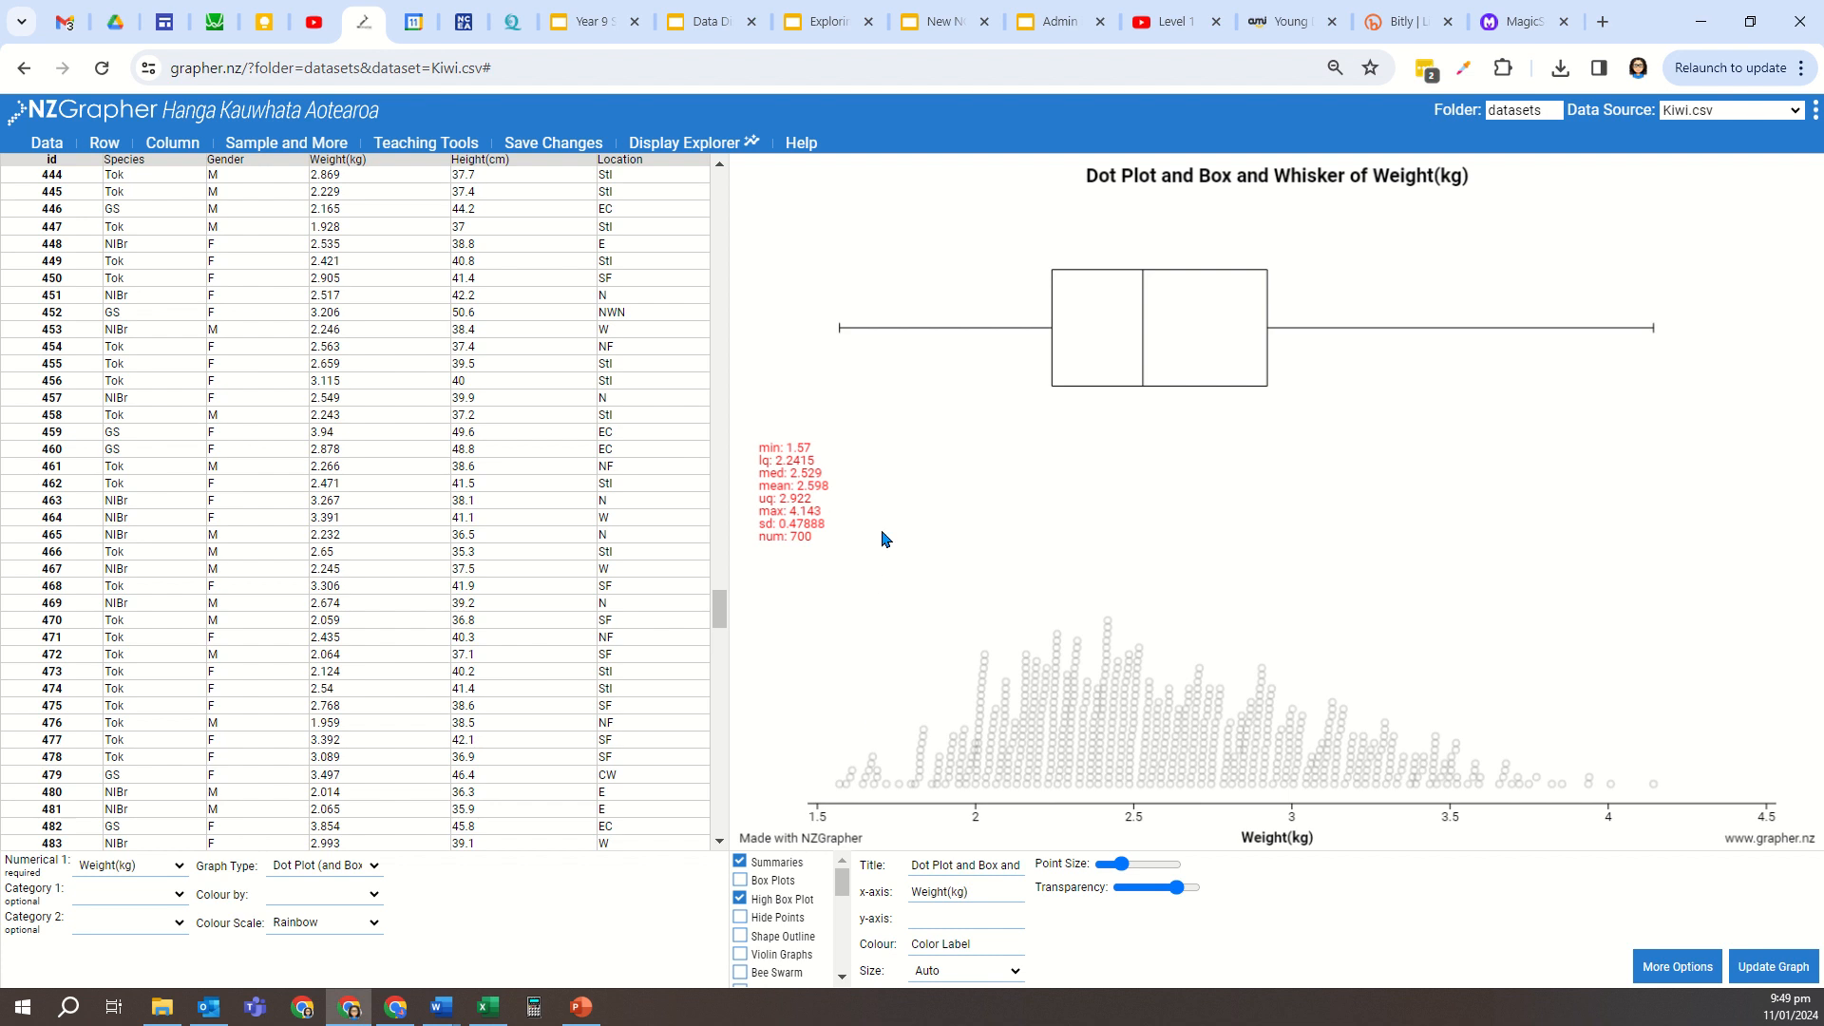
right_click(928, 454)
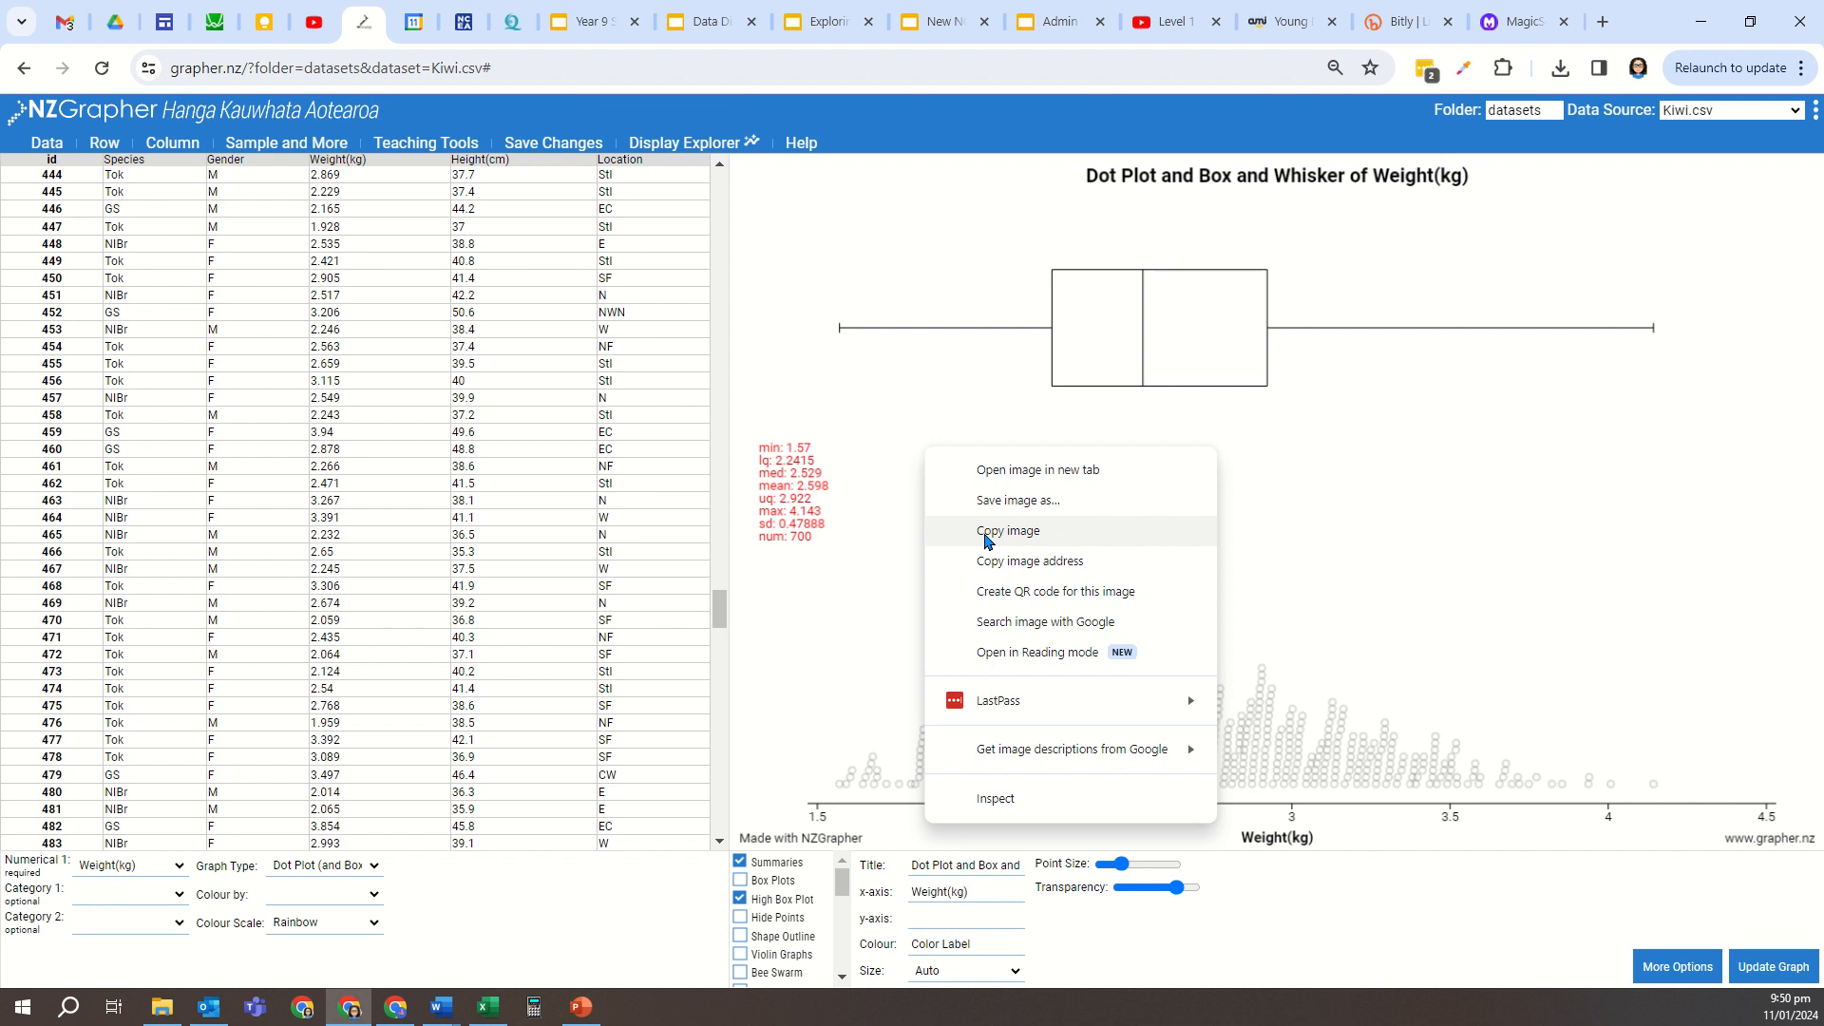
click(879, 380)
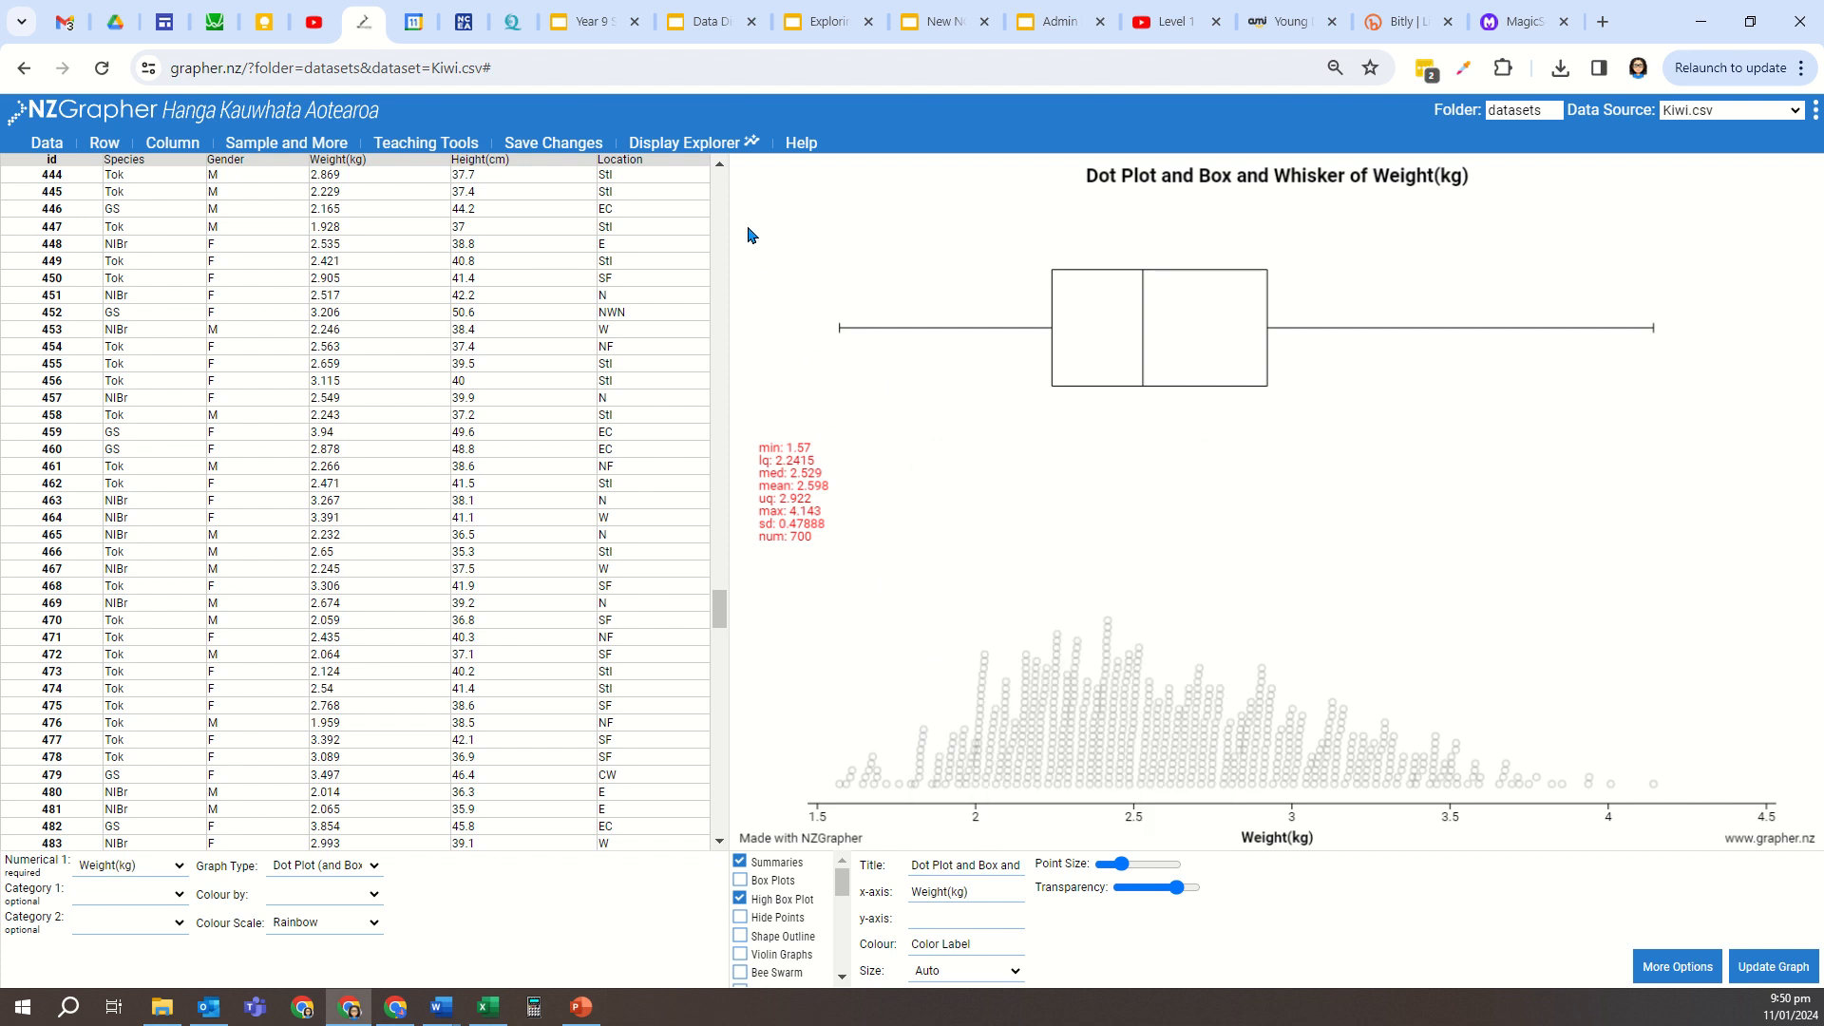
Step: Return to the Display Explorer and add Species as a Categorical second variable alongside Weight(kg)
click(672, 144)
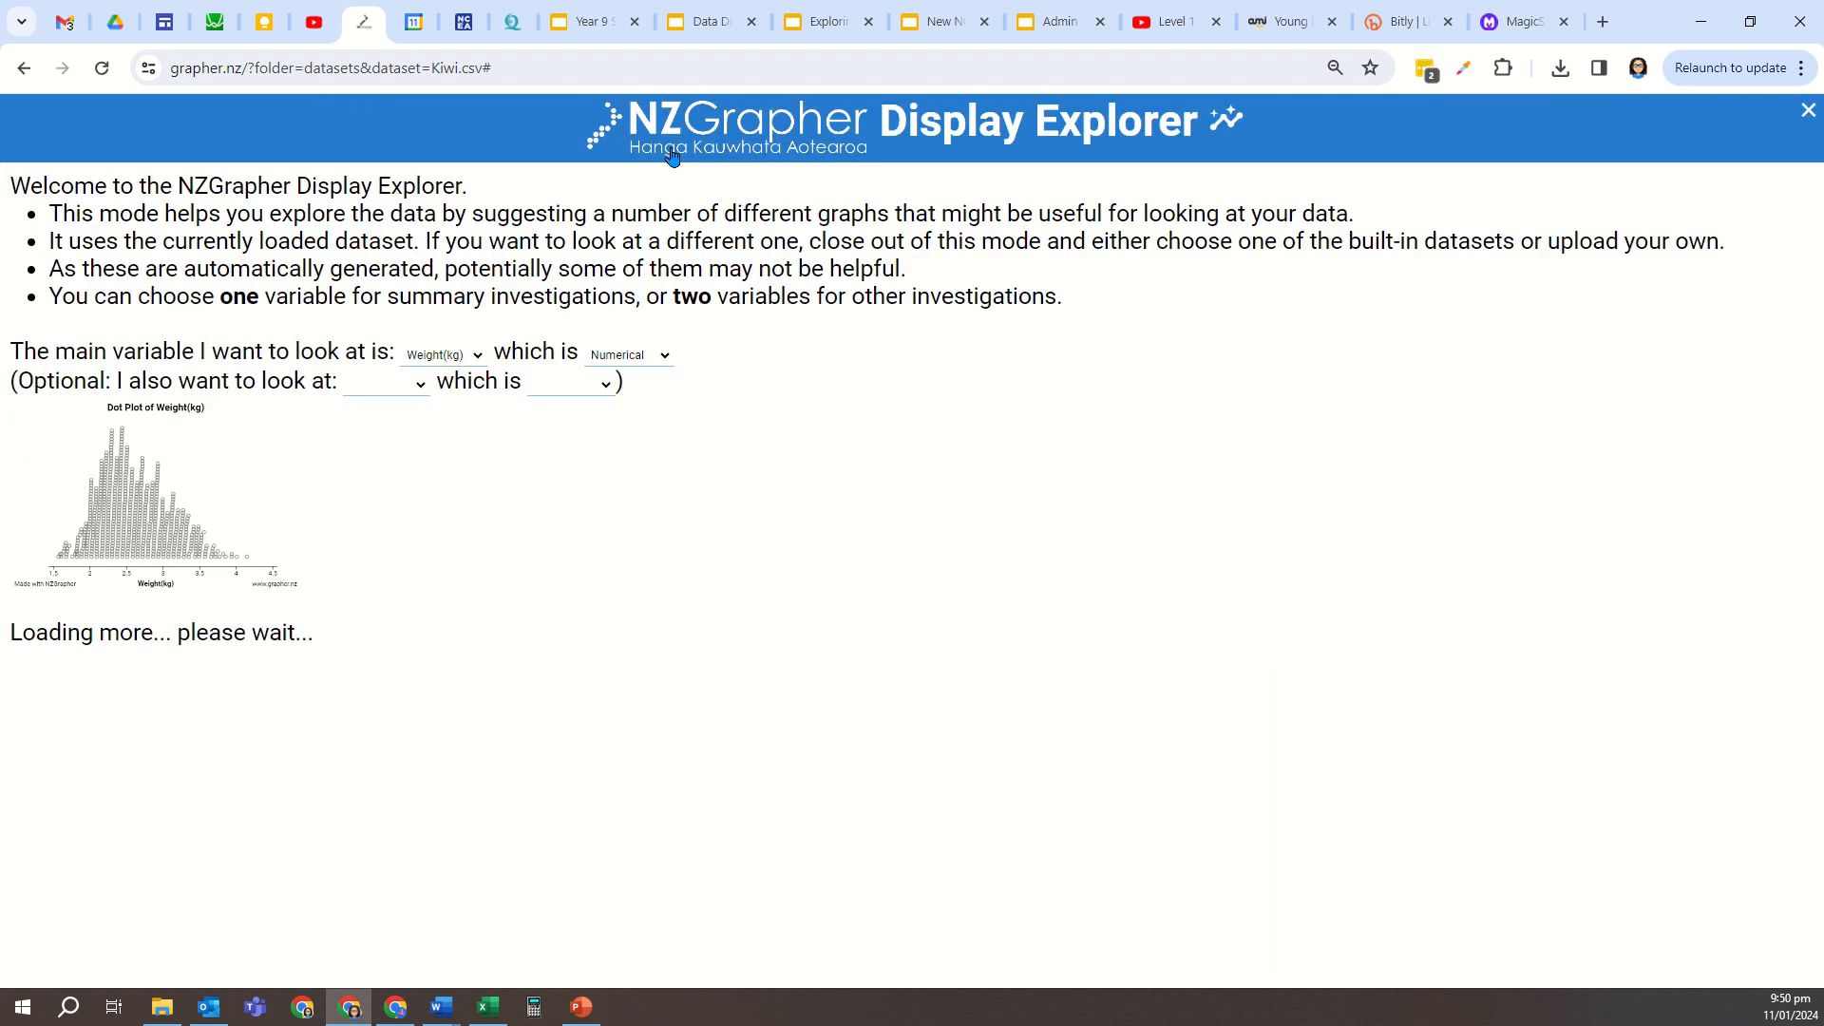
click(411, 385)
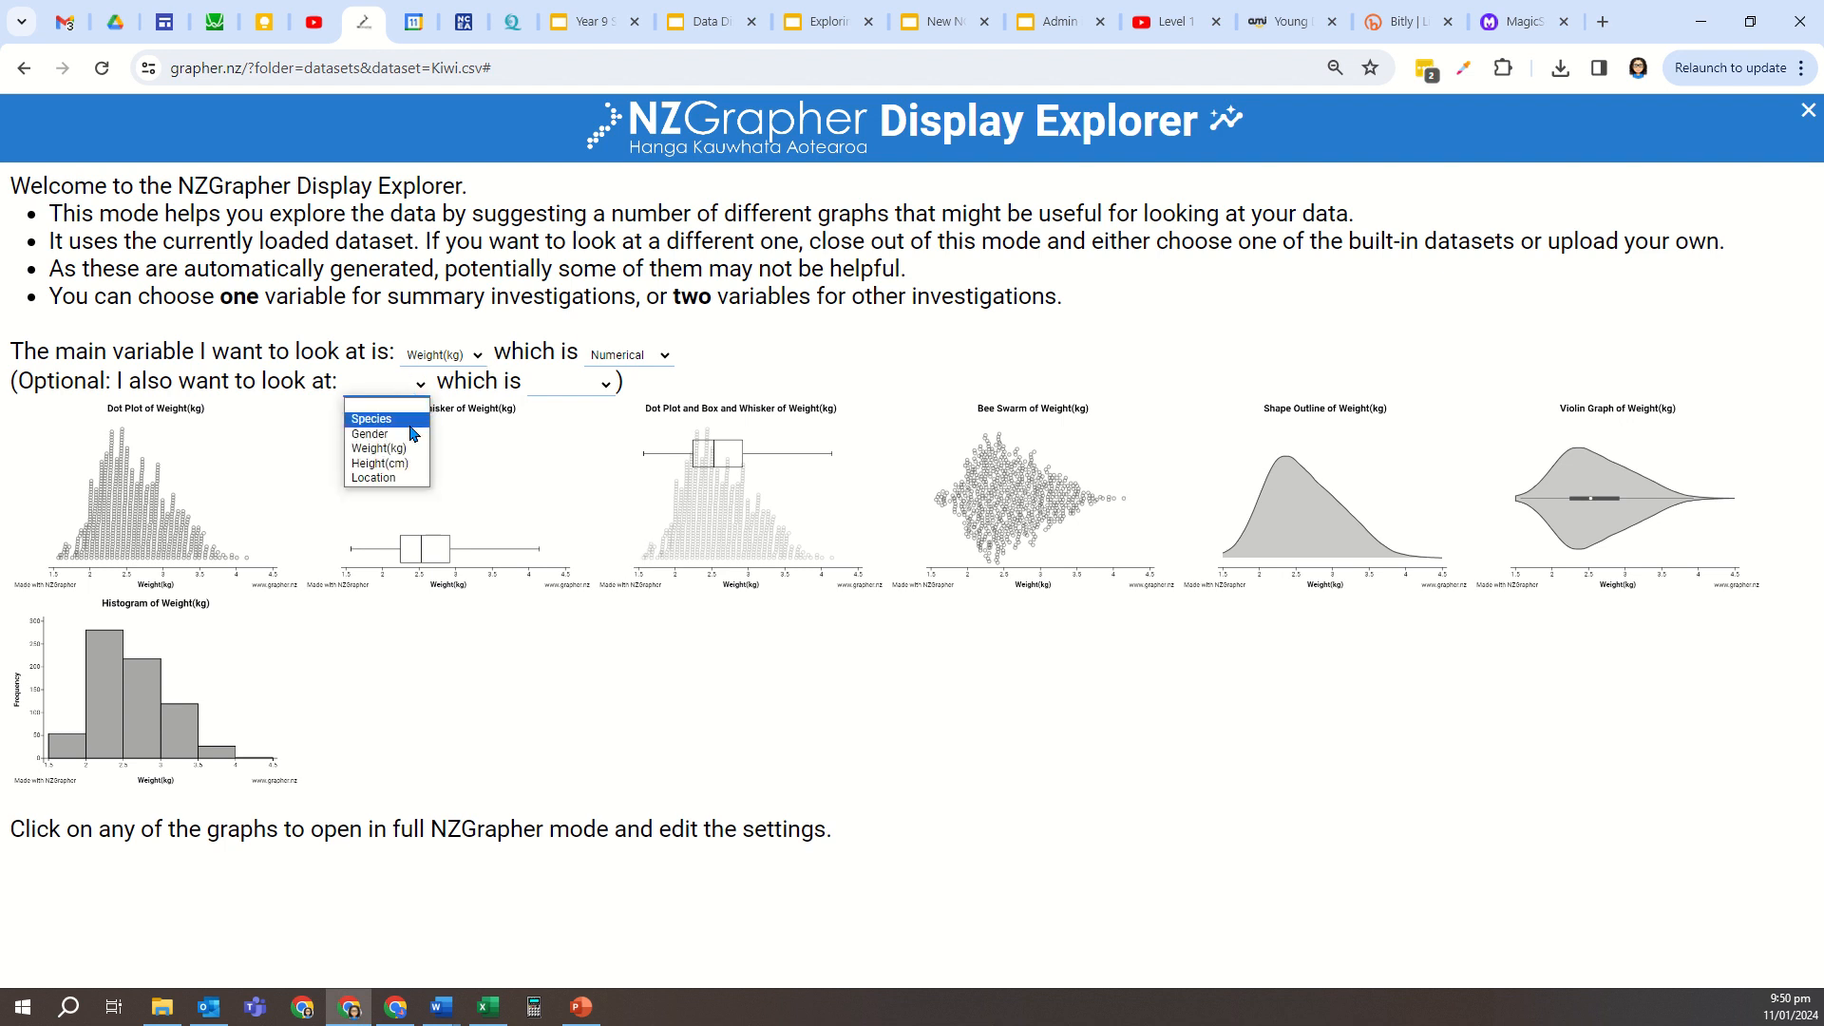
click(415, 420)
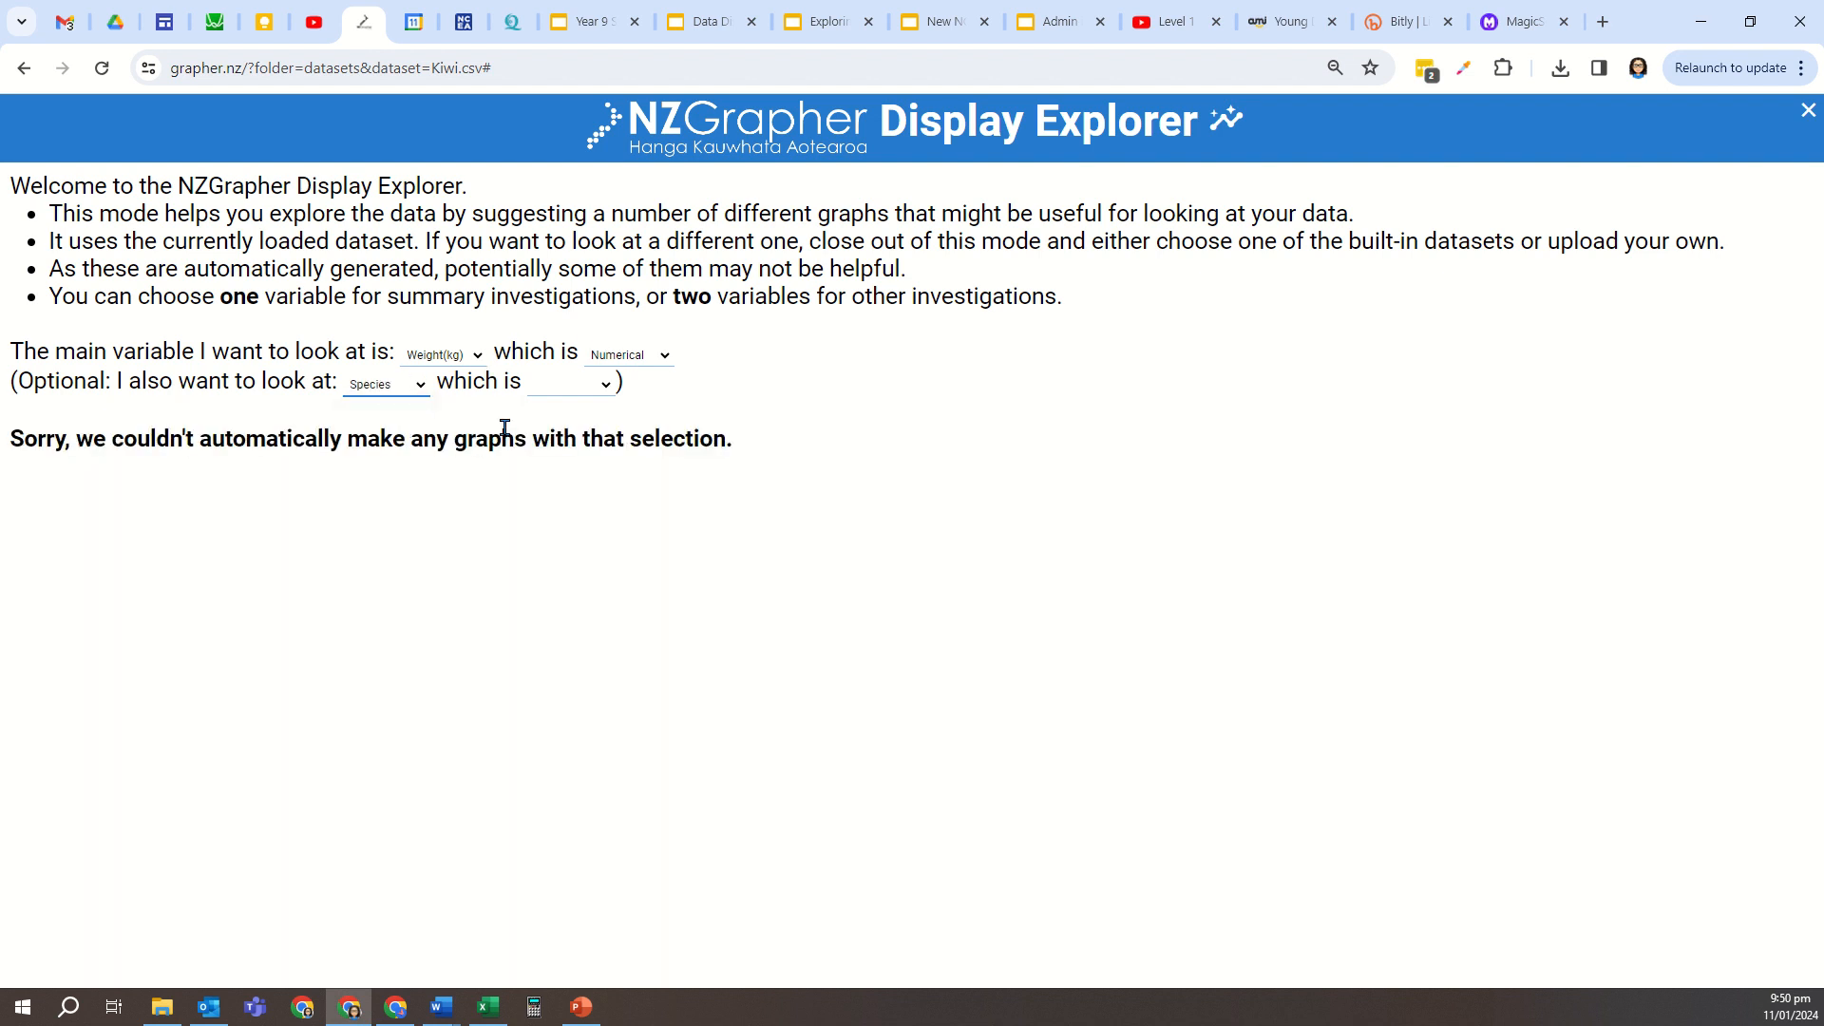
click(597, 387)
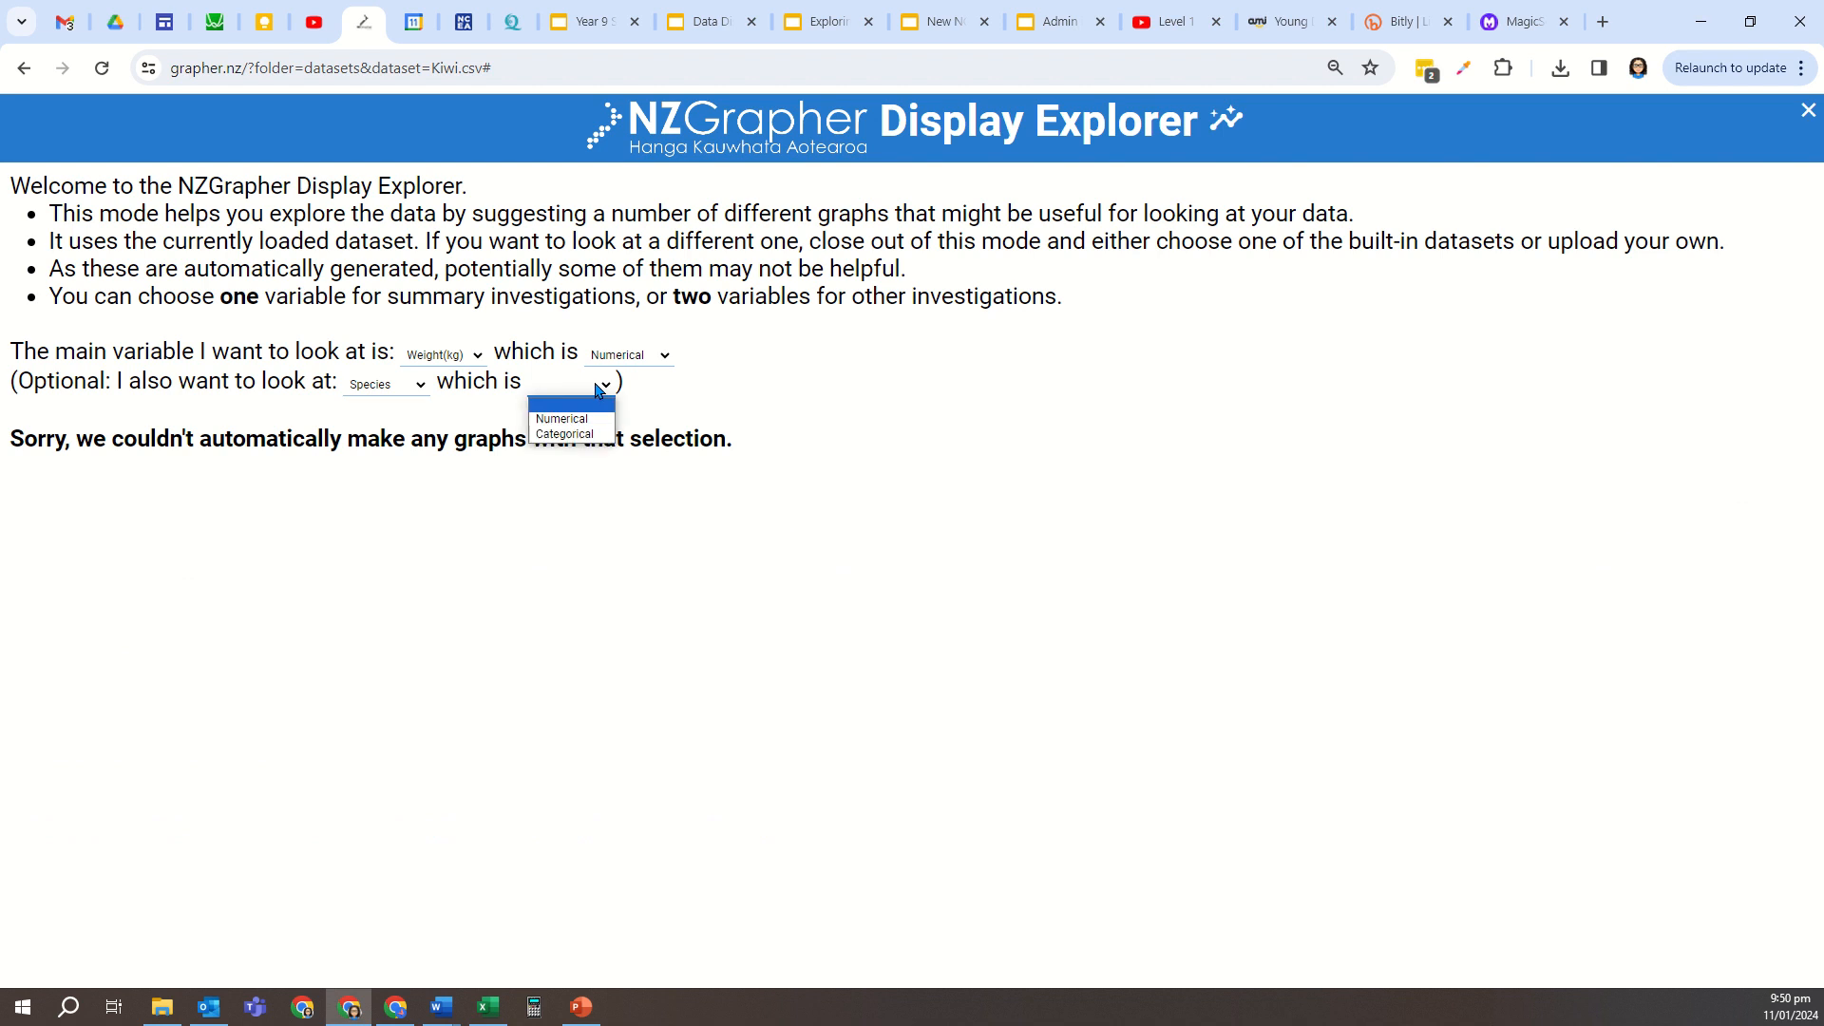
click(579, 435)
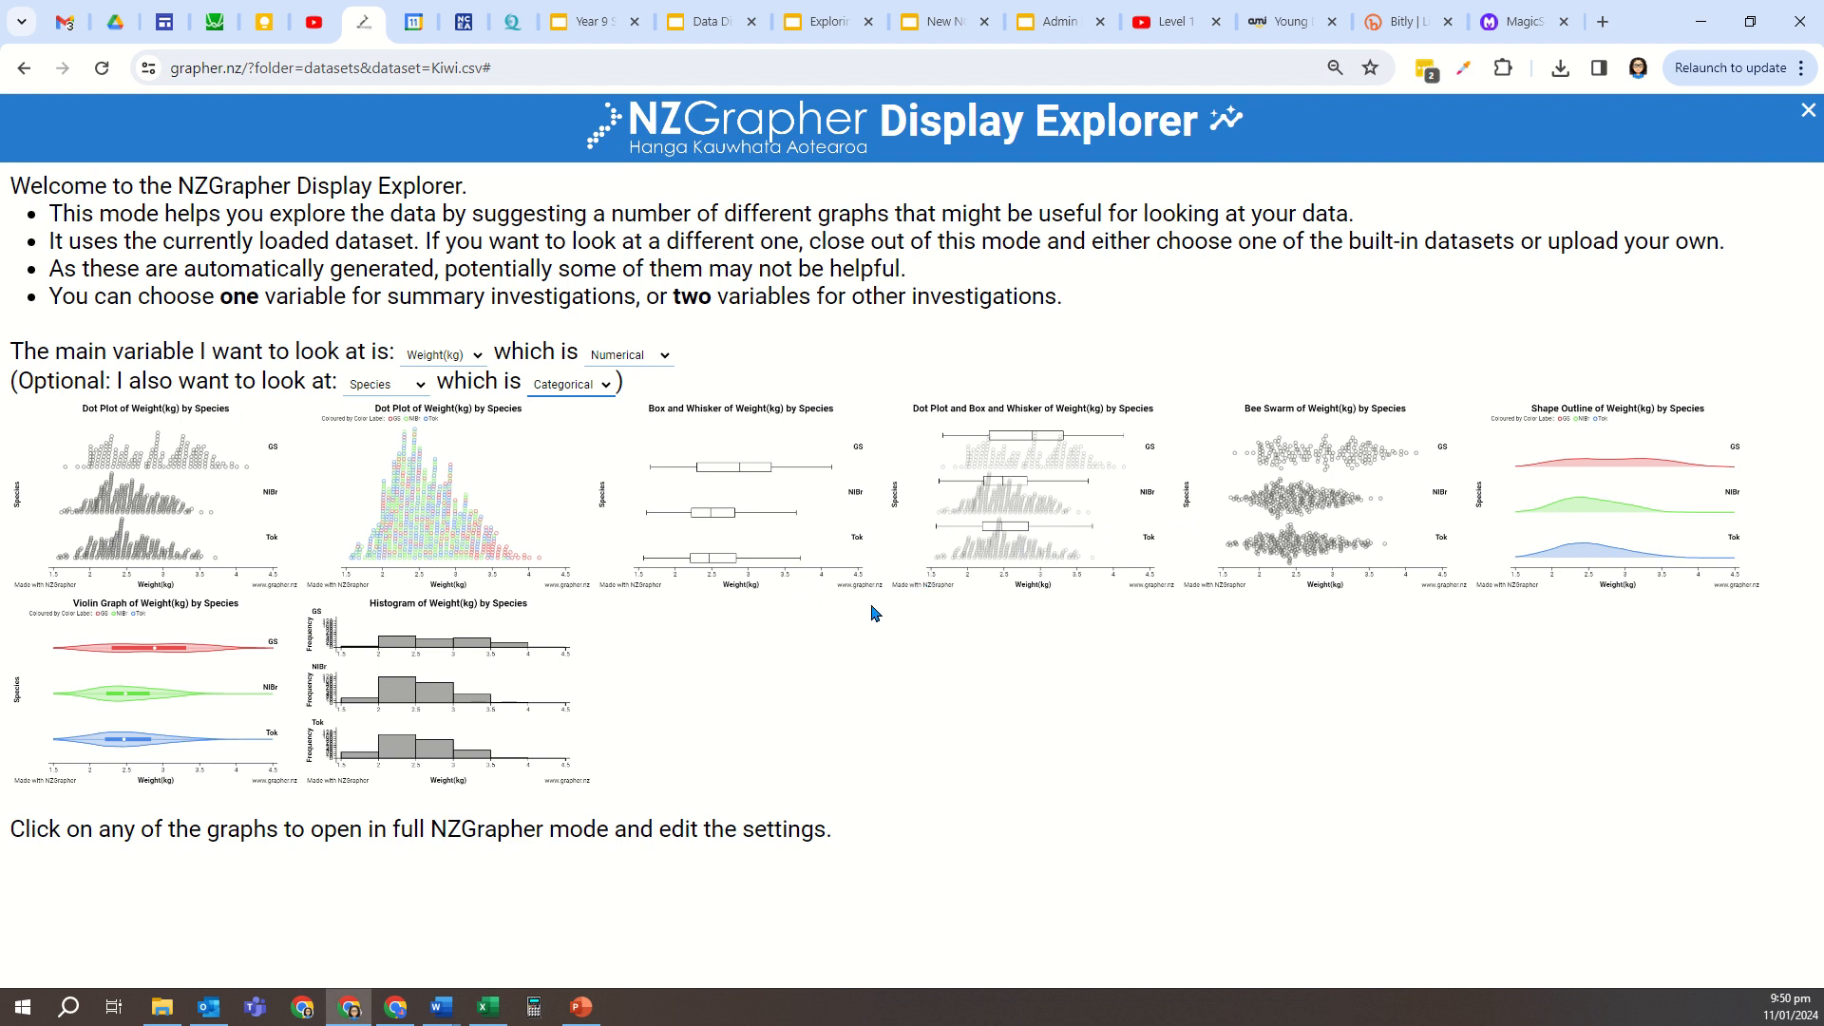
Step: Clear the optional second variable and its data type in the Display Explorer
click(611, 399)
click(594, 399)
click(423, 387)
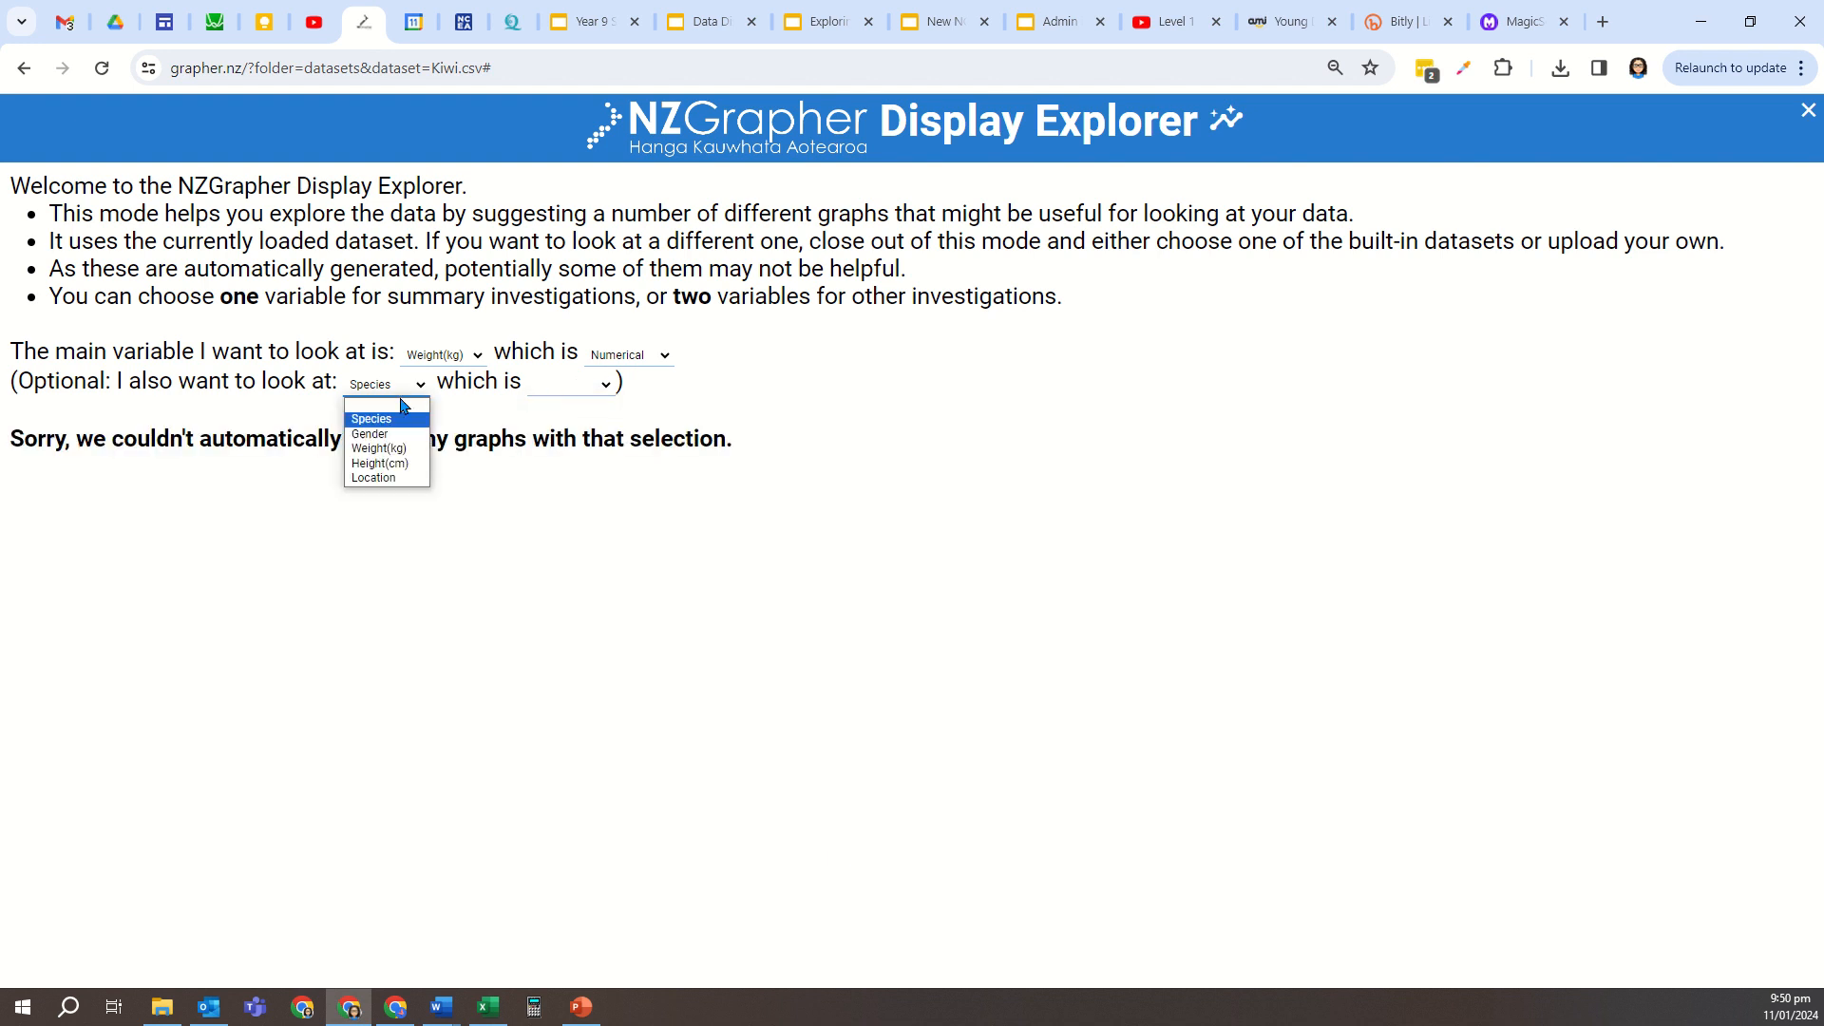
click(396, 406)
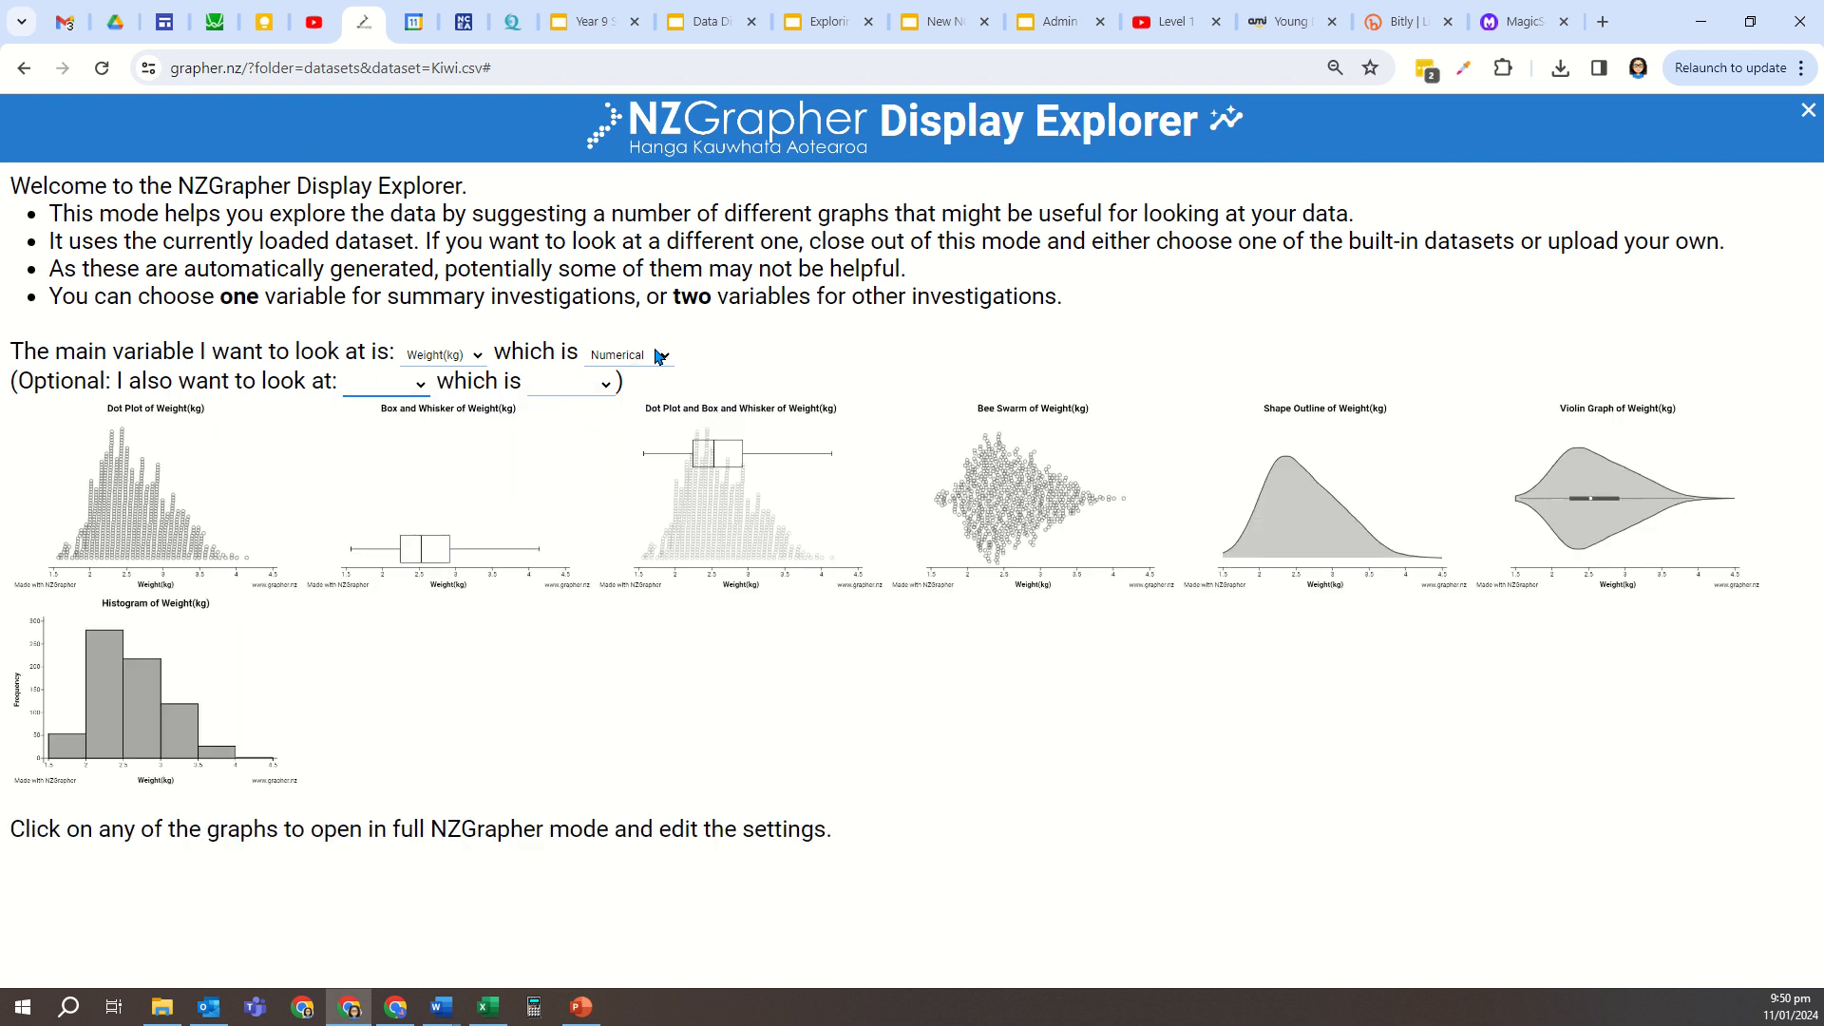
Step: Change the main variable to Species and set its type to Categorical to generate single-variable graphs
click(628, 355)
click(629, 377)
click(442, 355)
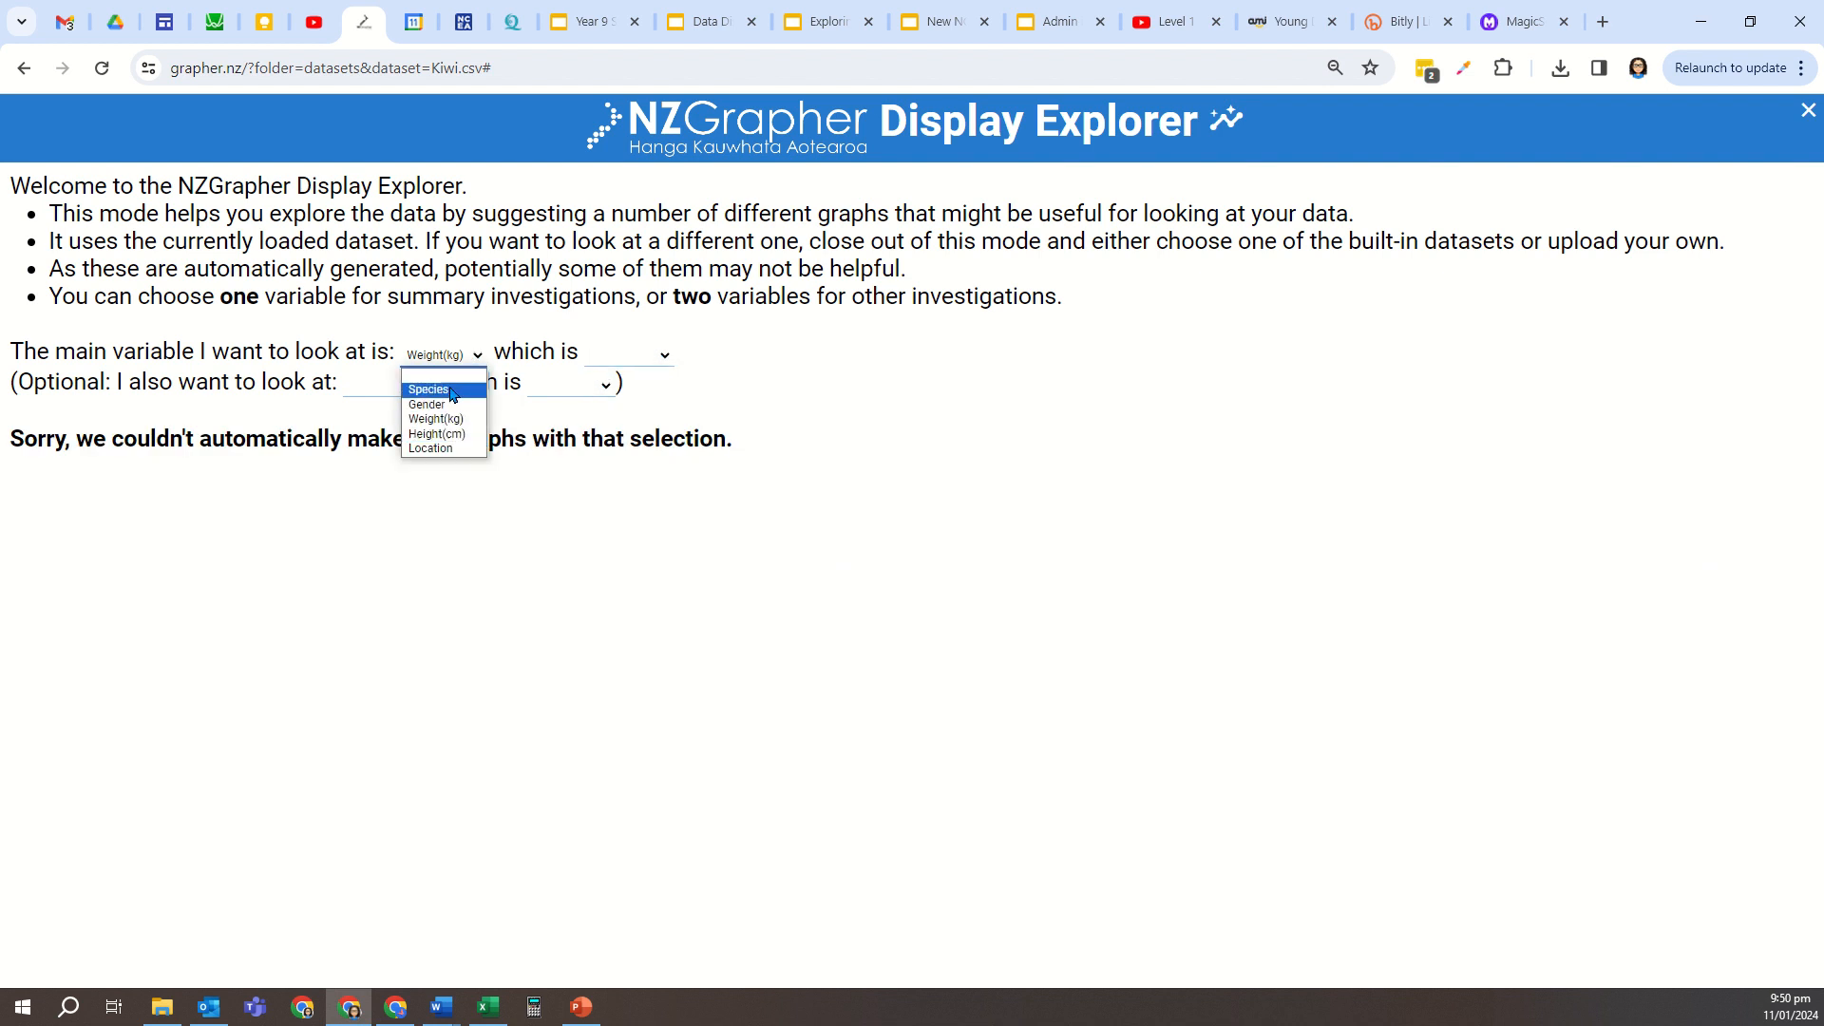
click(453, 391)
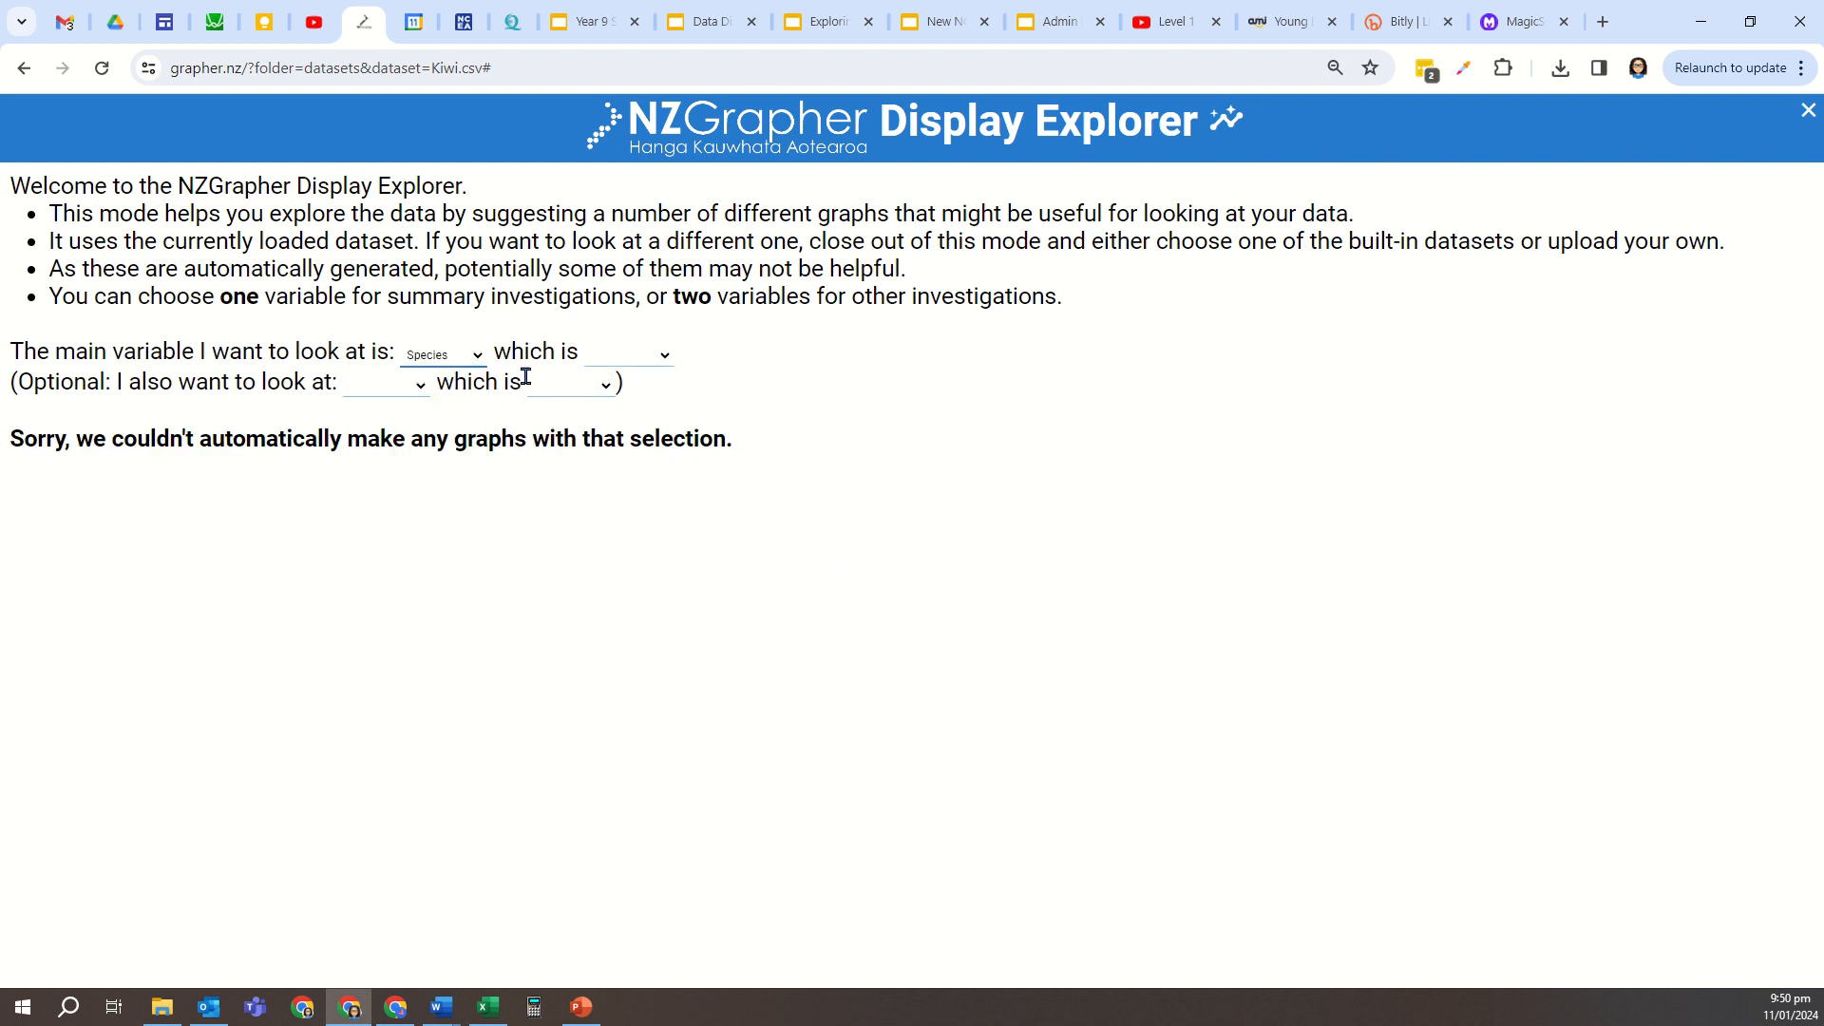
click(665, 358)
click(641, 408)
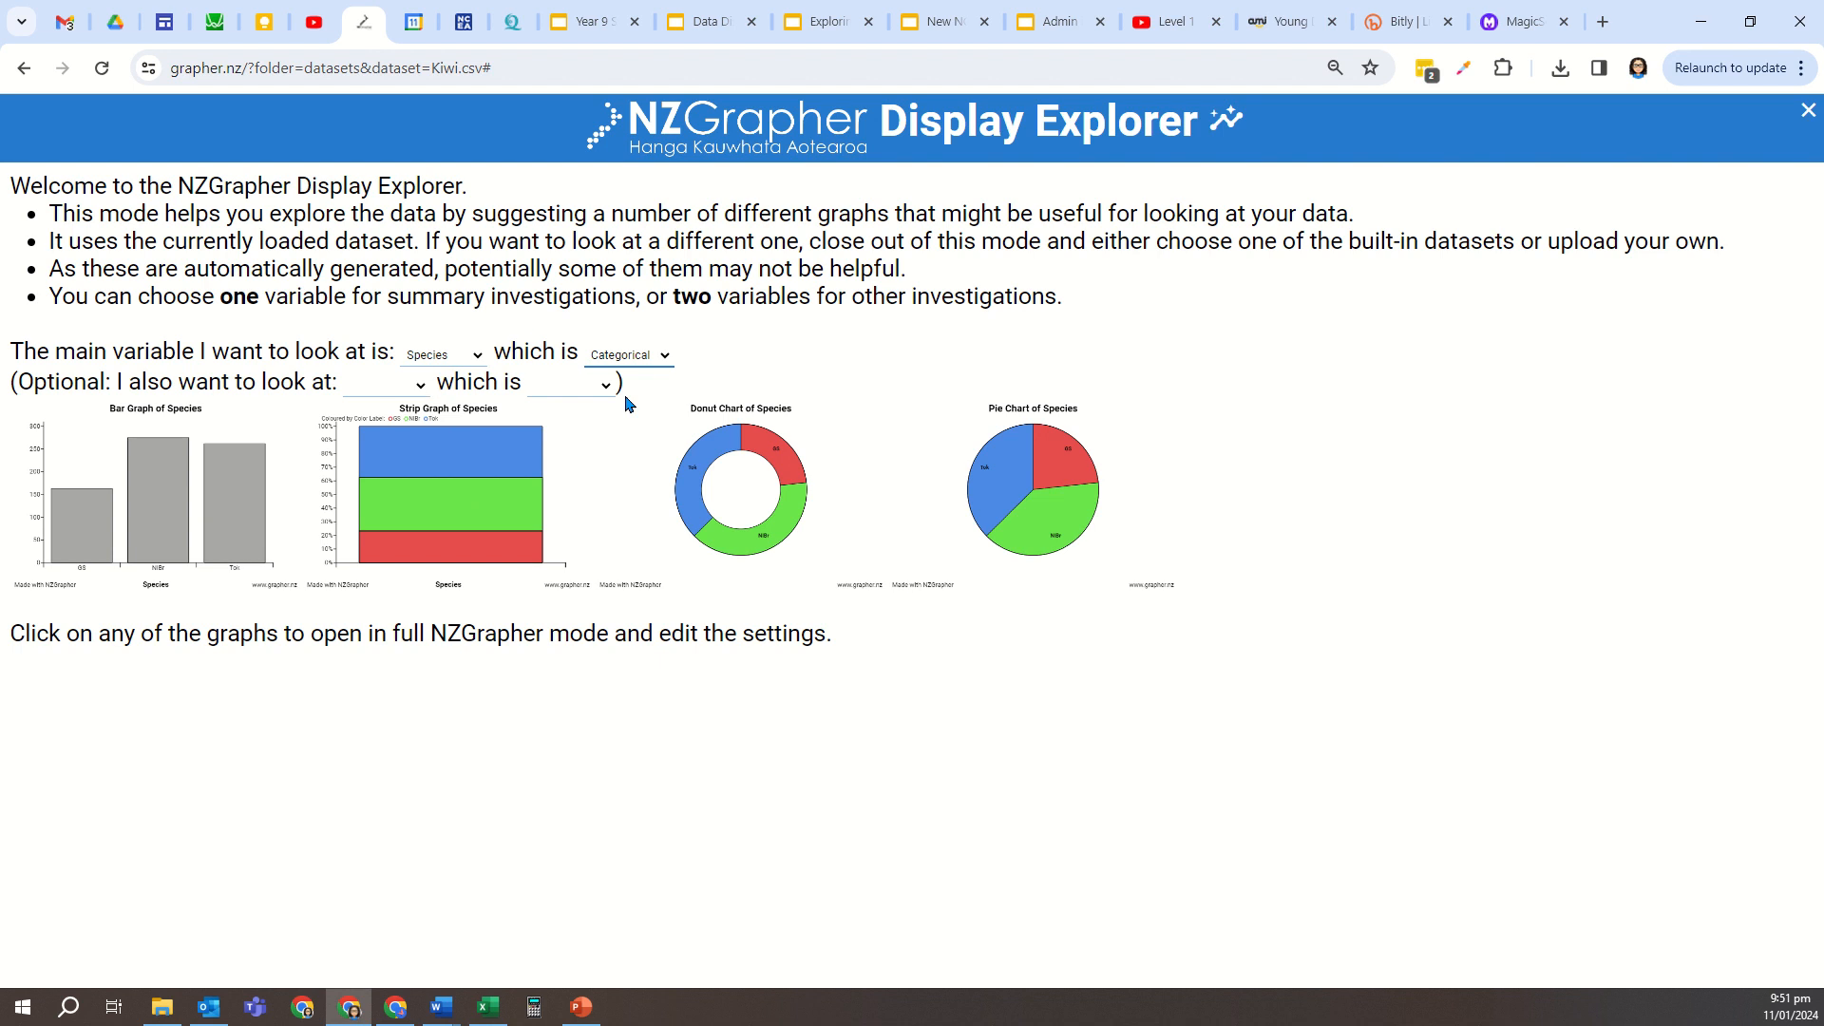
Step: Close the Display Explorer and load the TS - Sunglasses.csv dataset
click(1808, 112)
mouse_move(1412, 386)
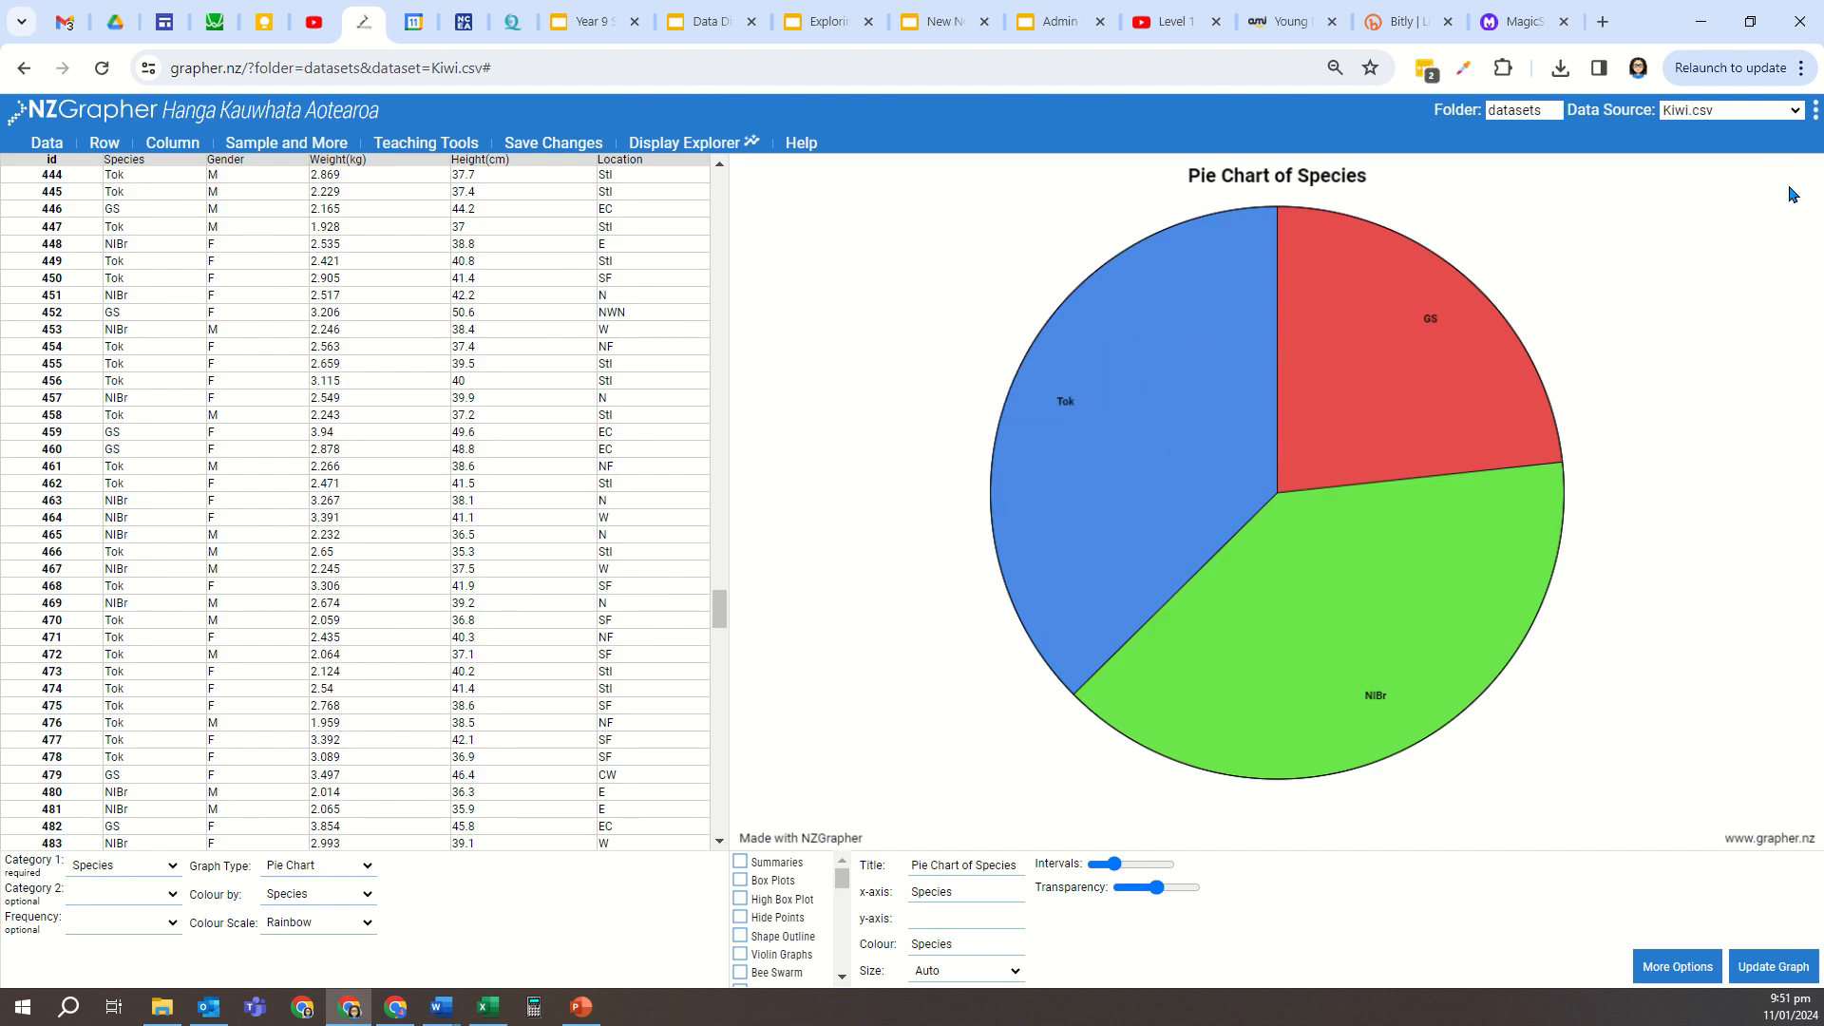
click(1794, 113)
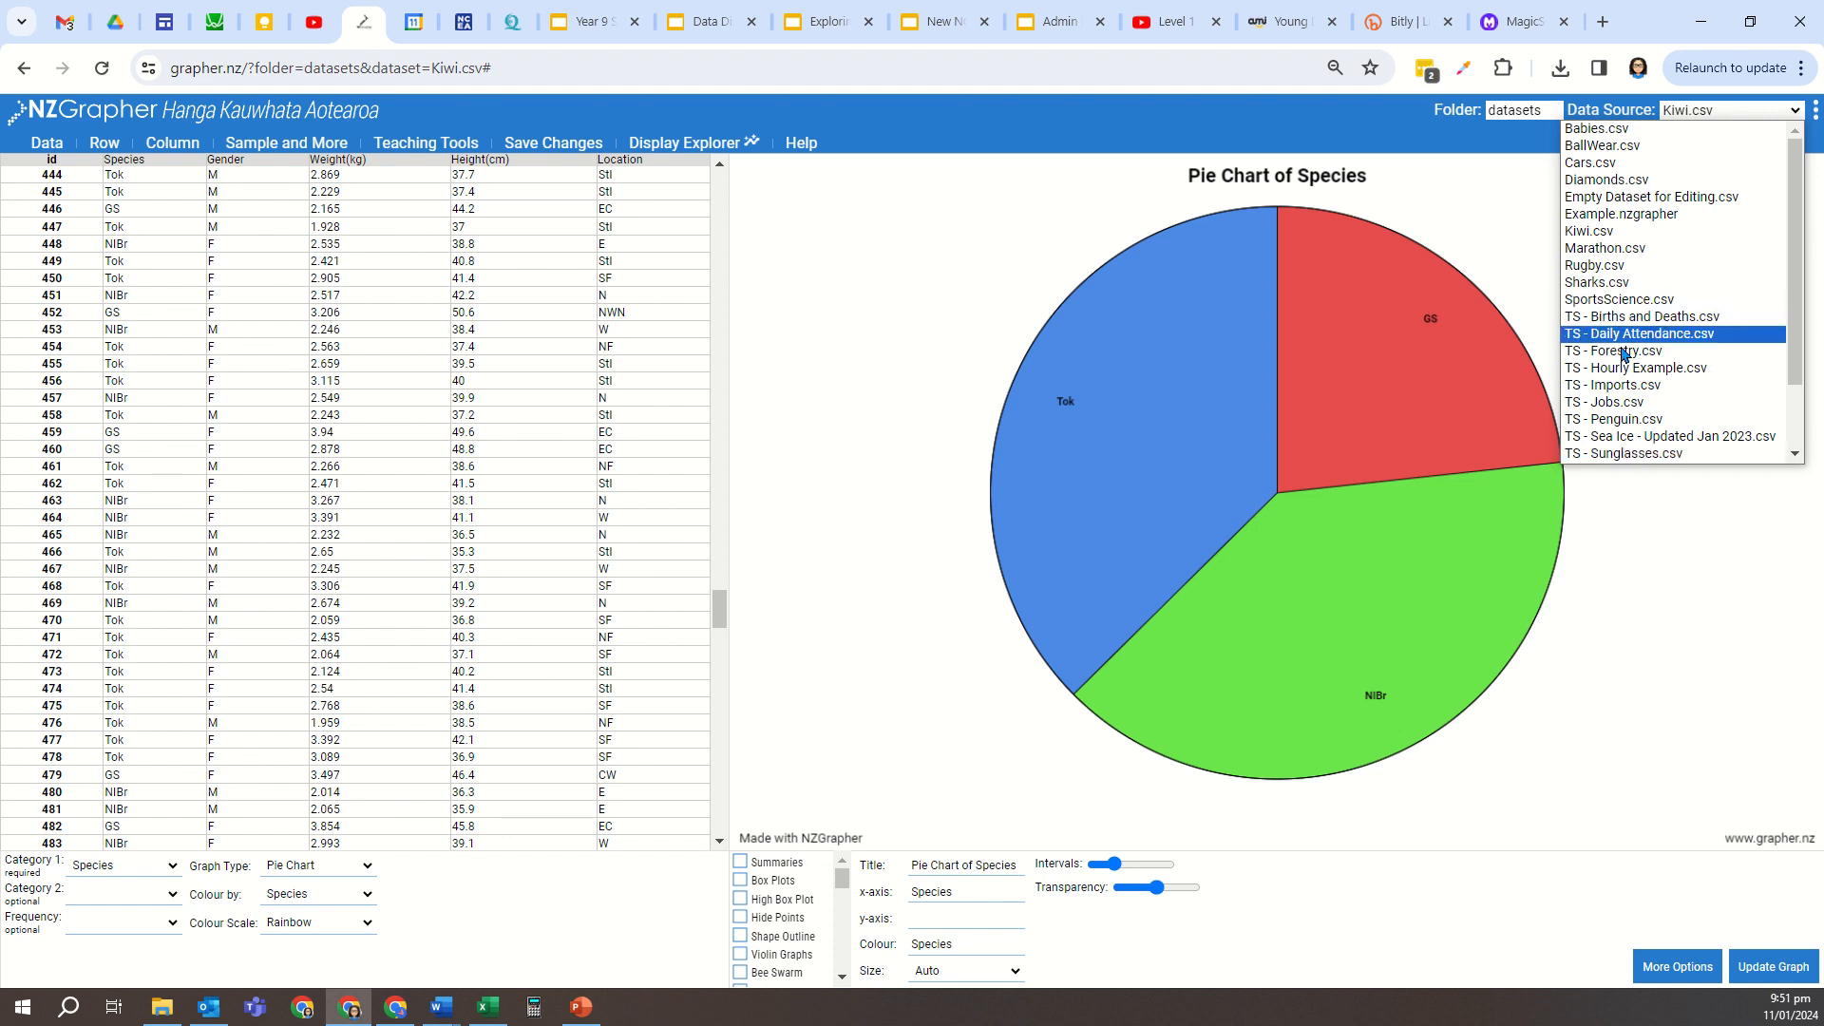
click(1625, 454)
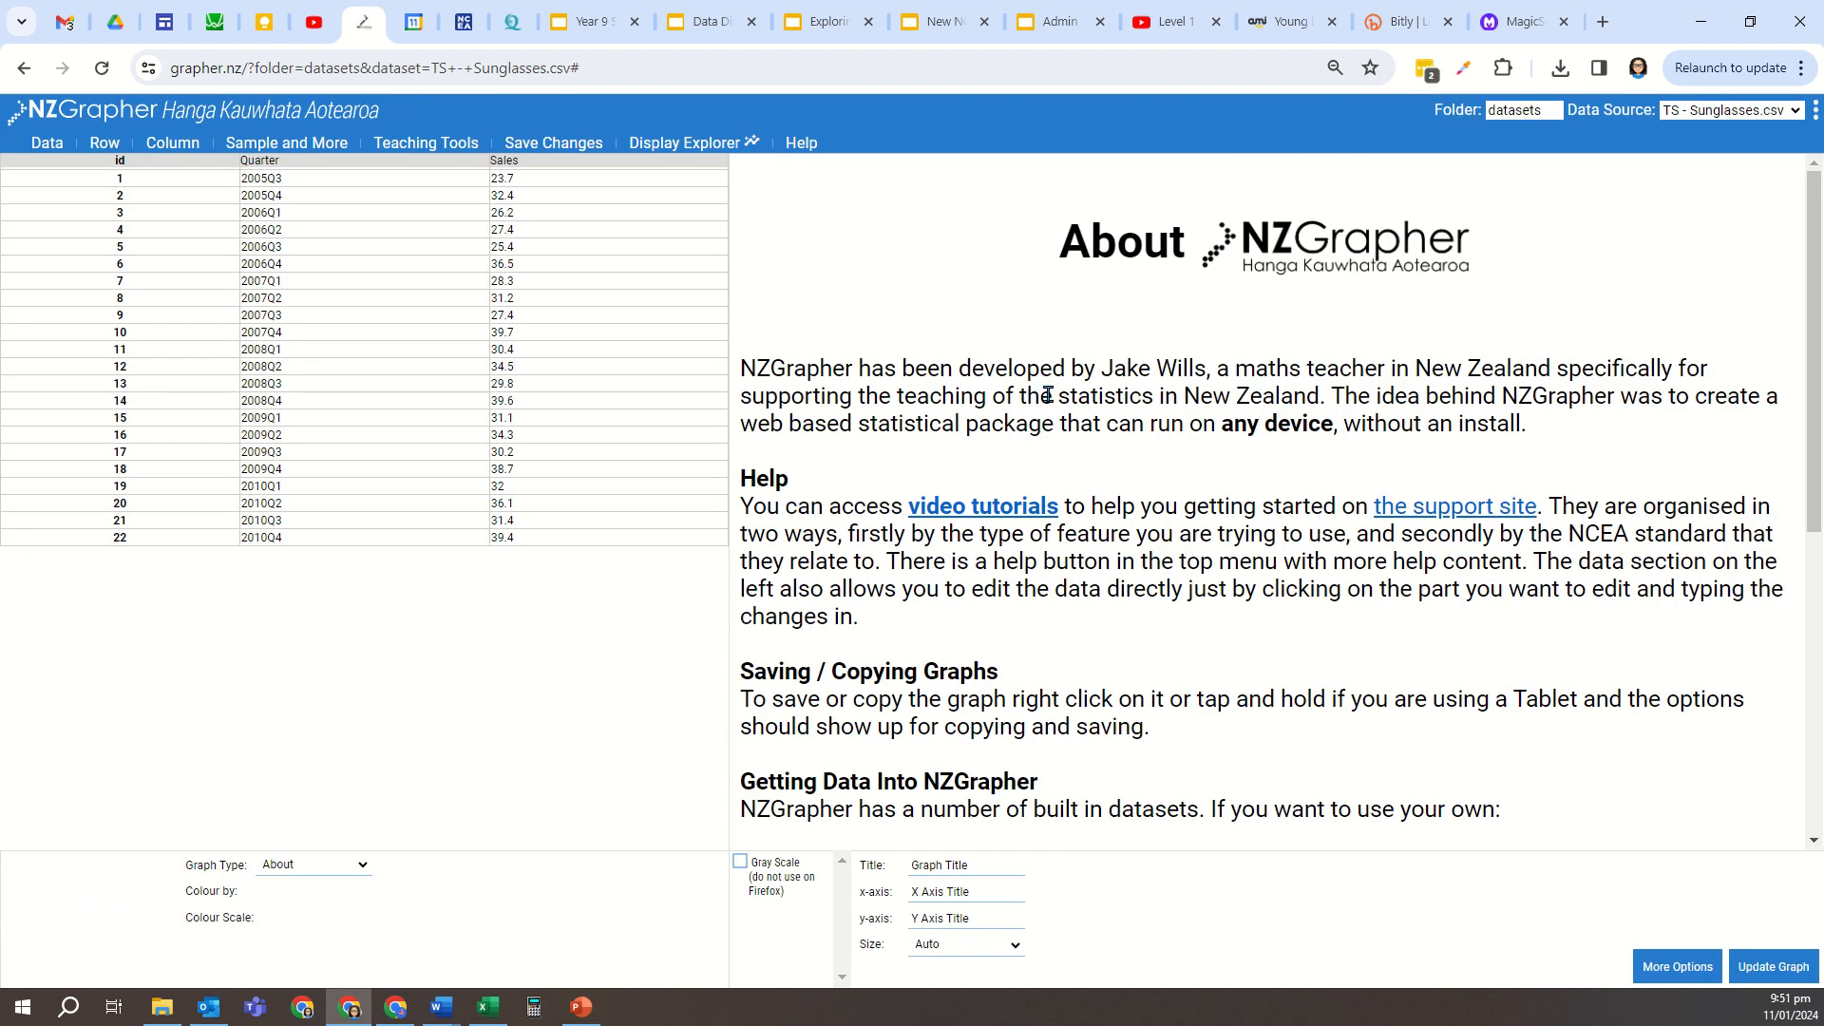
Step: Open the Display Explorer for the sunglasses data and set the main variable to Quarter as Time Series
click(699, 144)
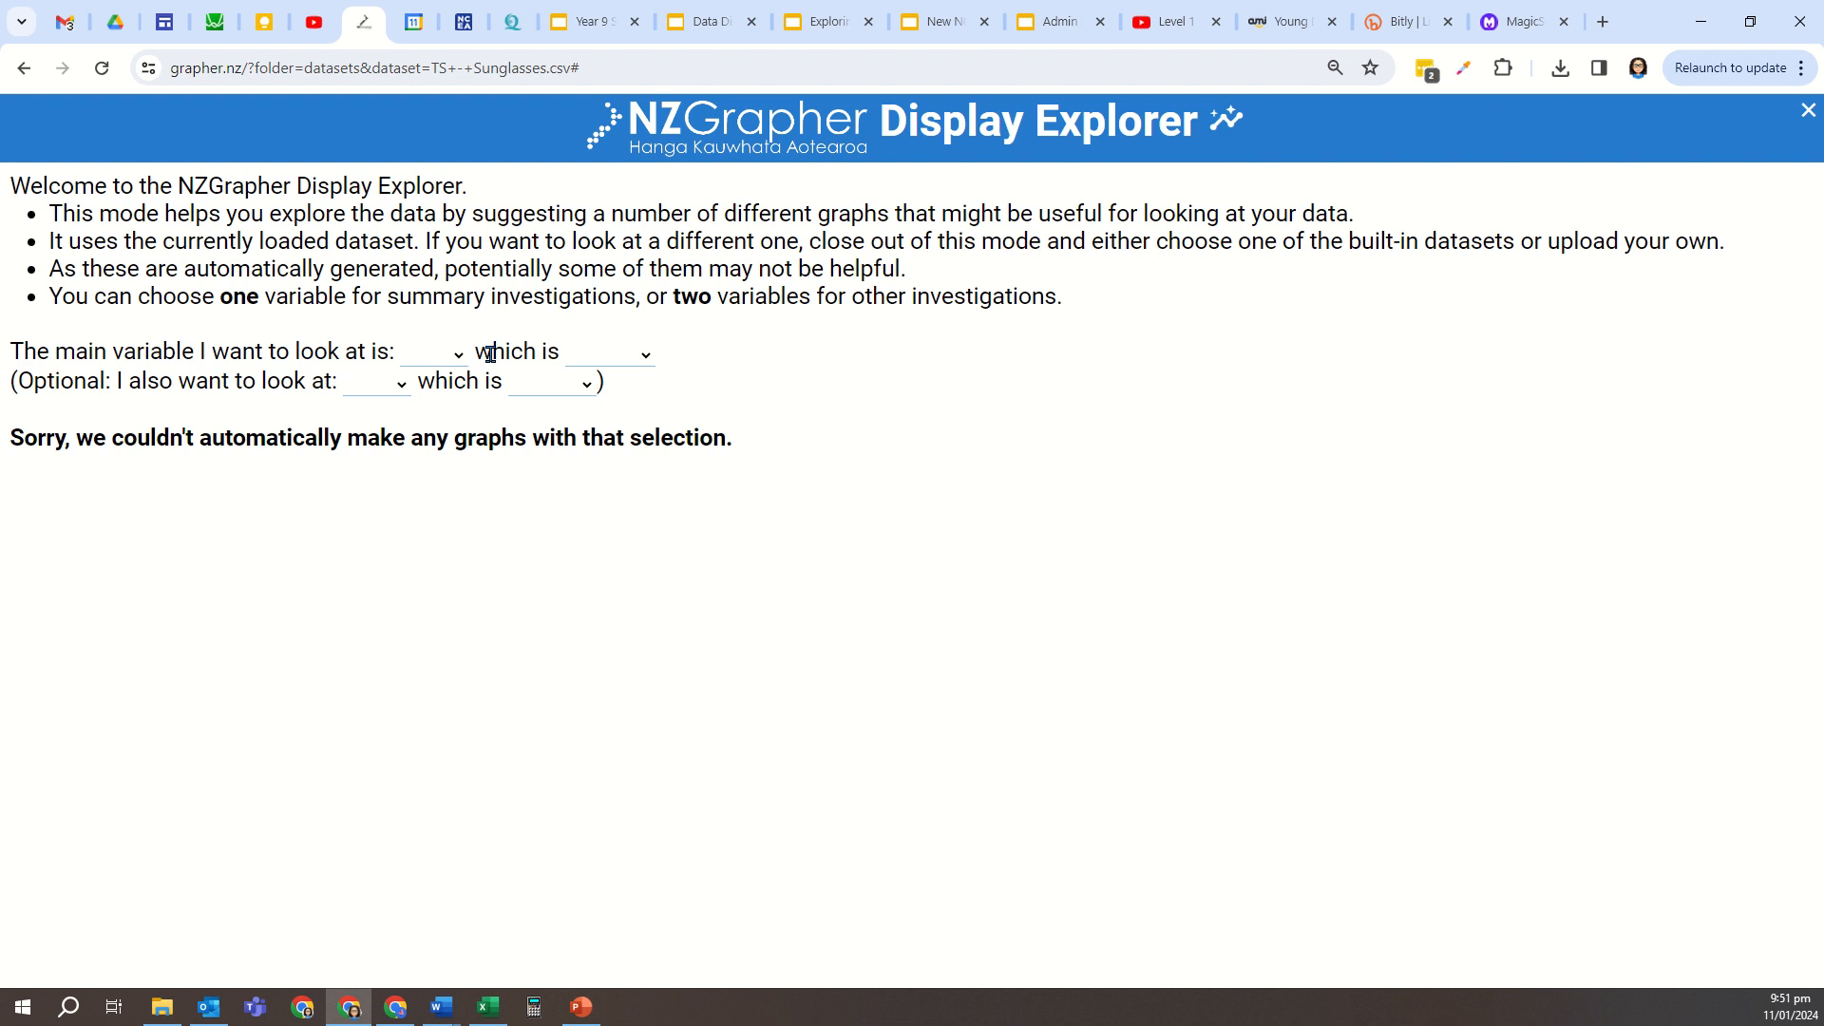
click(454, 354)
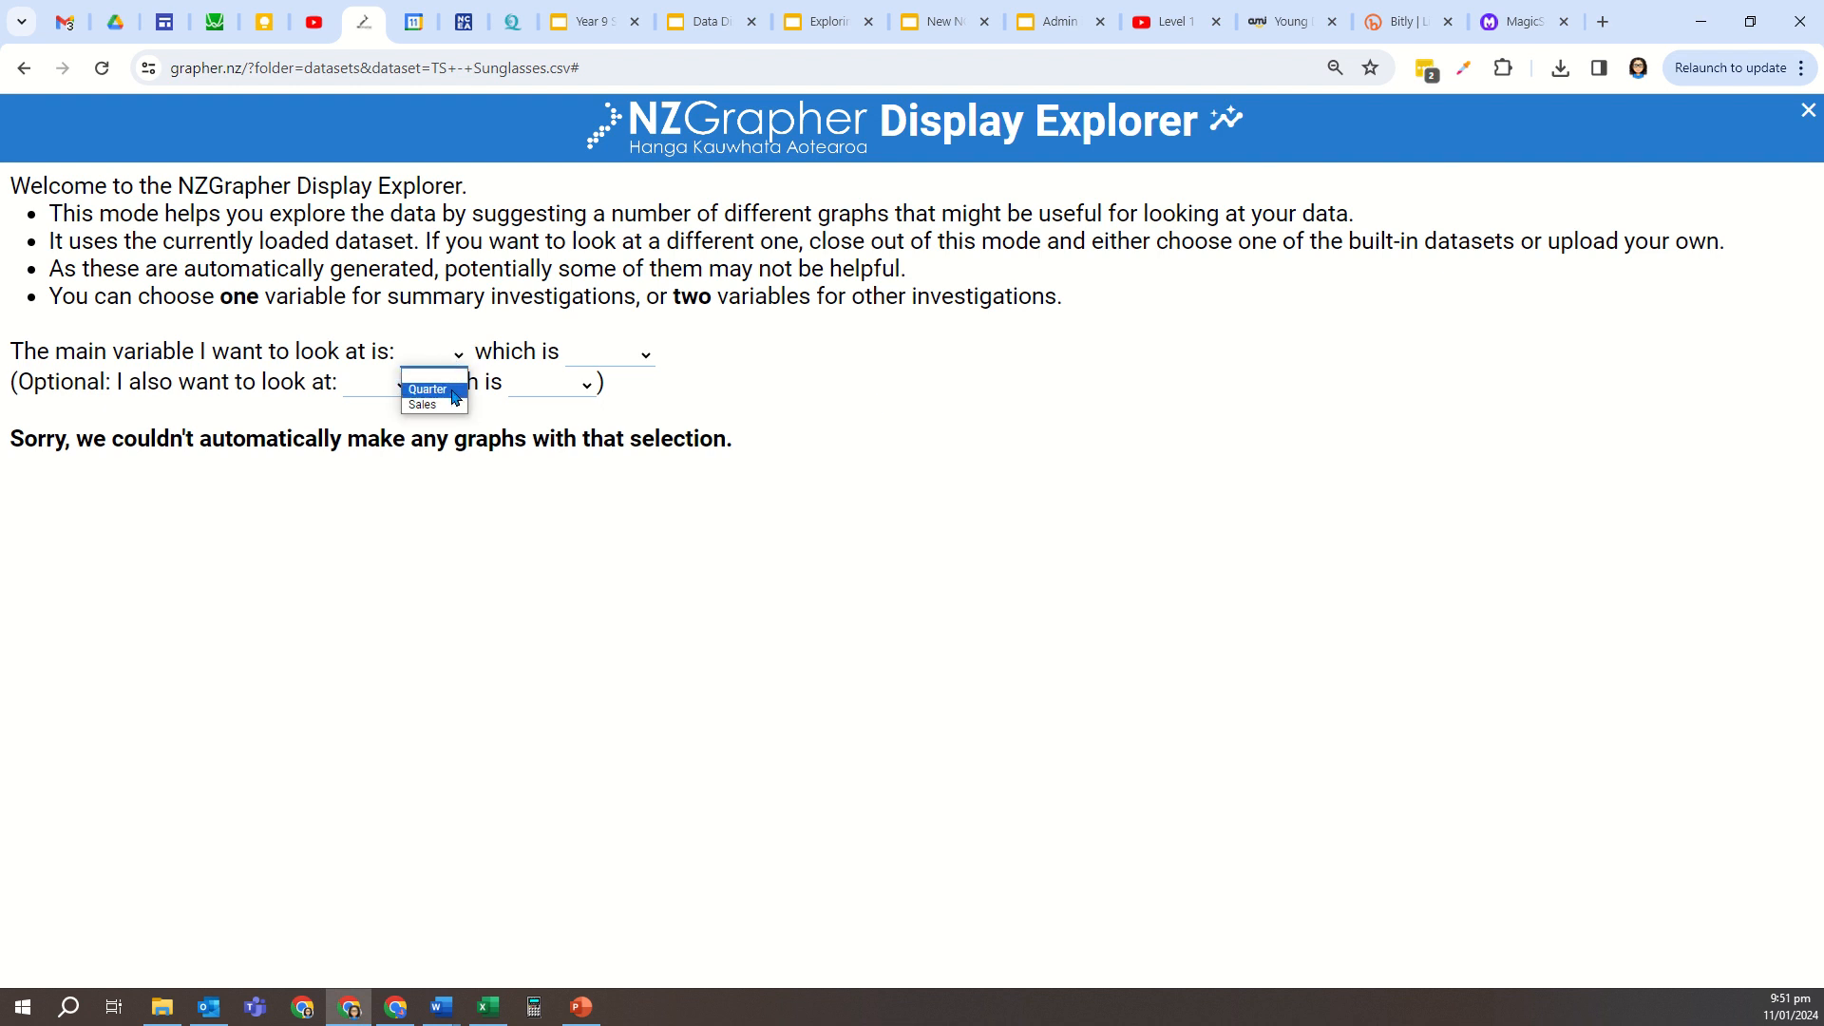
click(455, 391)
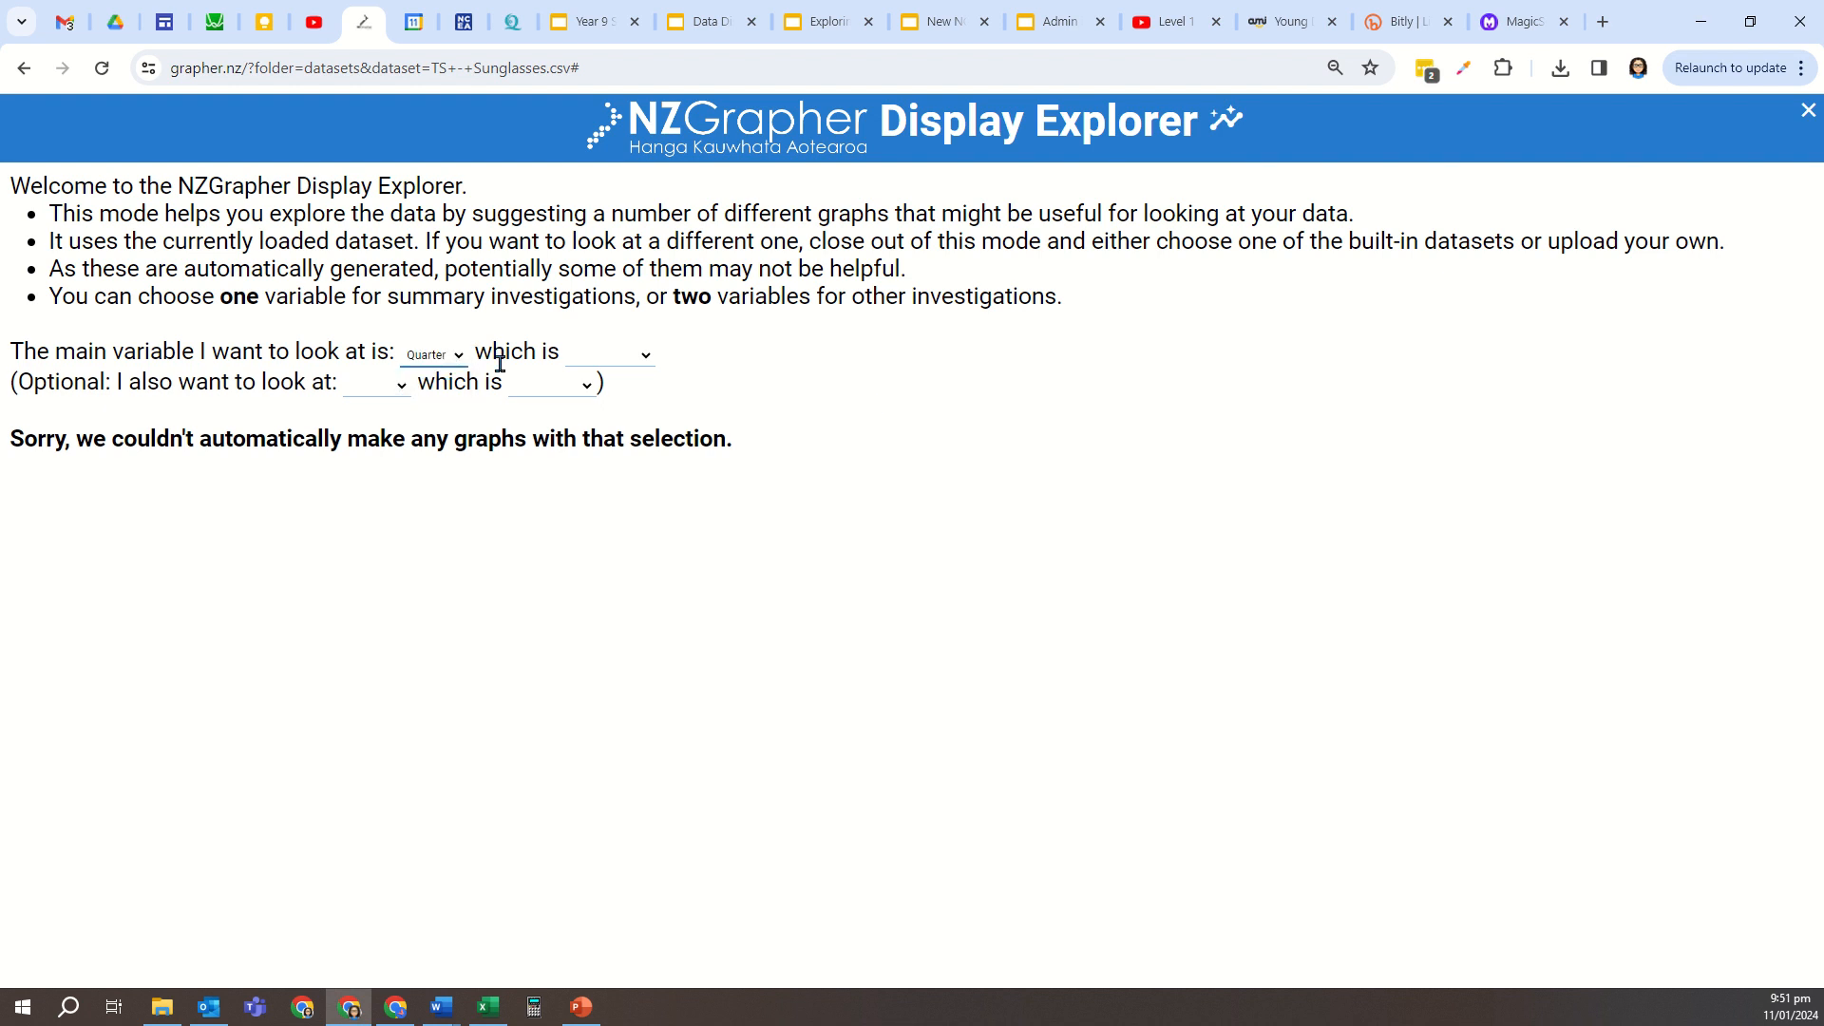
click(600, 358)
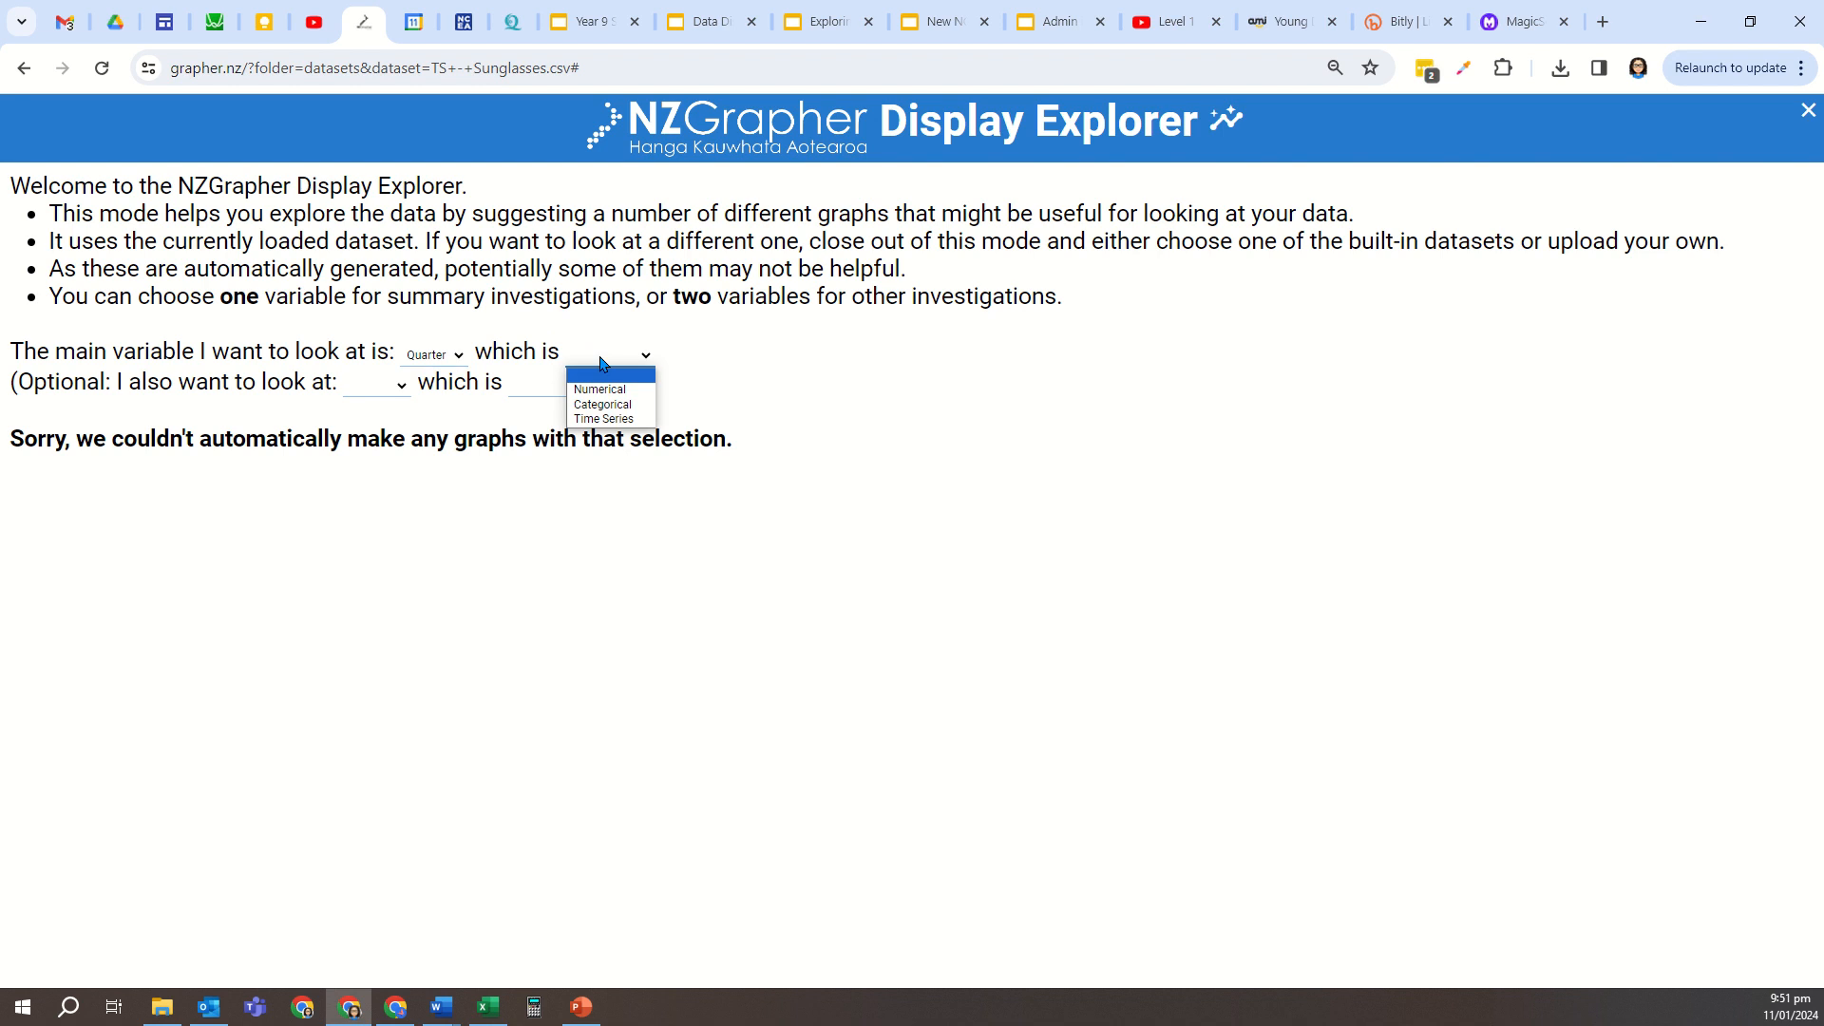
click(588, 420)
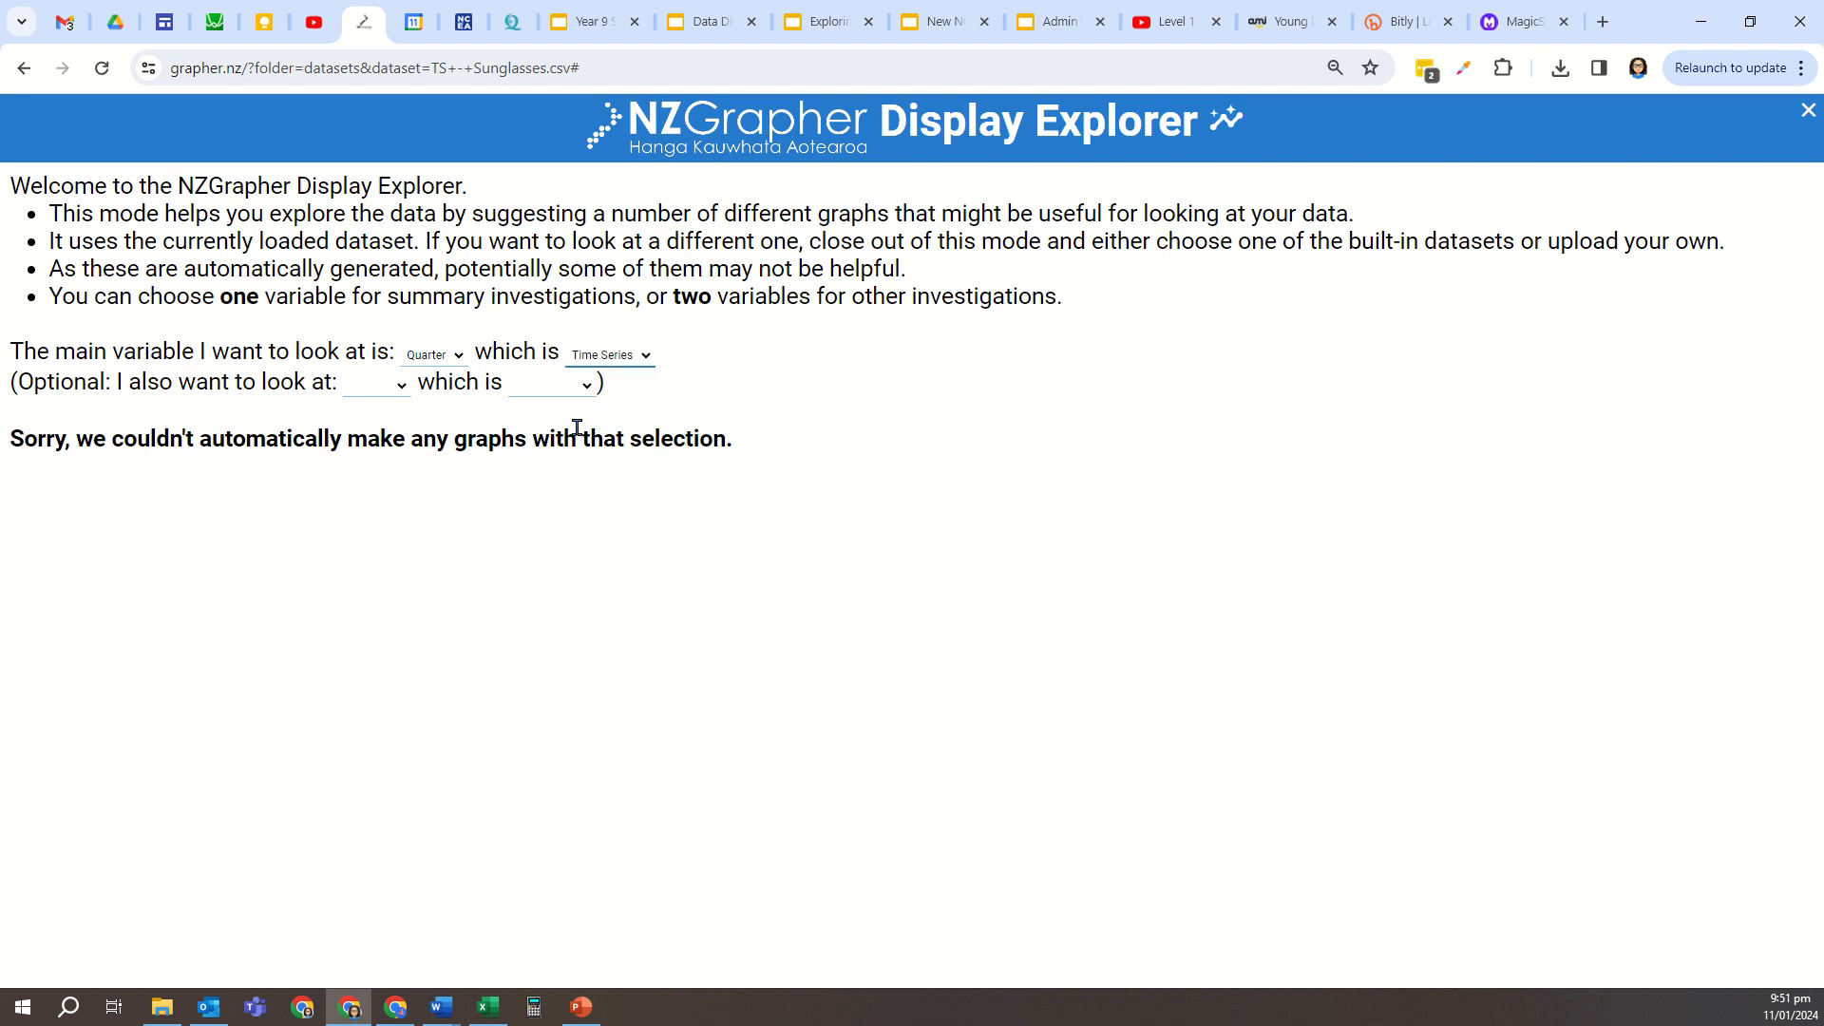
Step: Add Sales as the optional second variable with the type Numerical
click(400, 394)
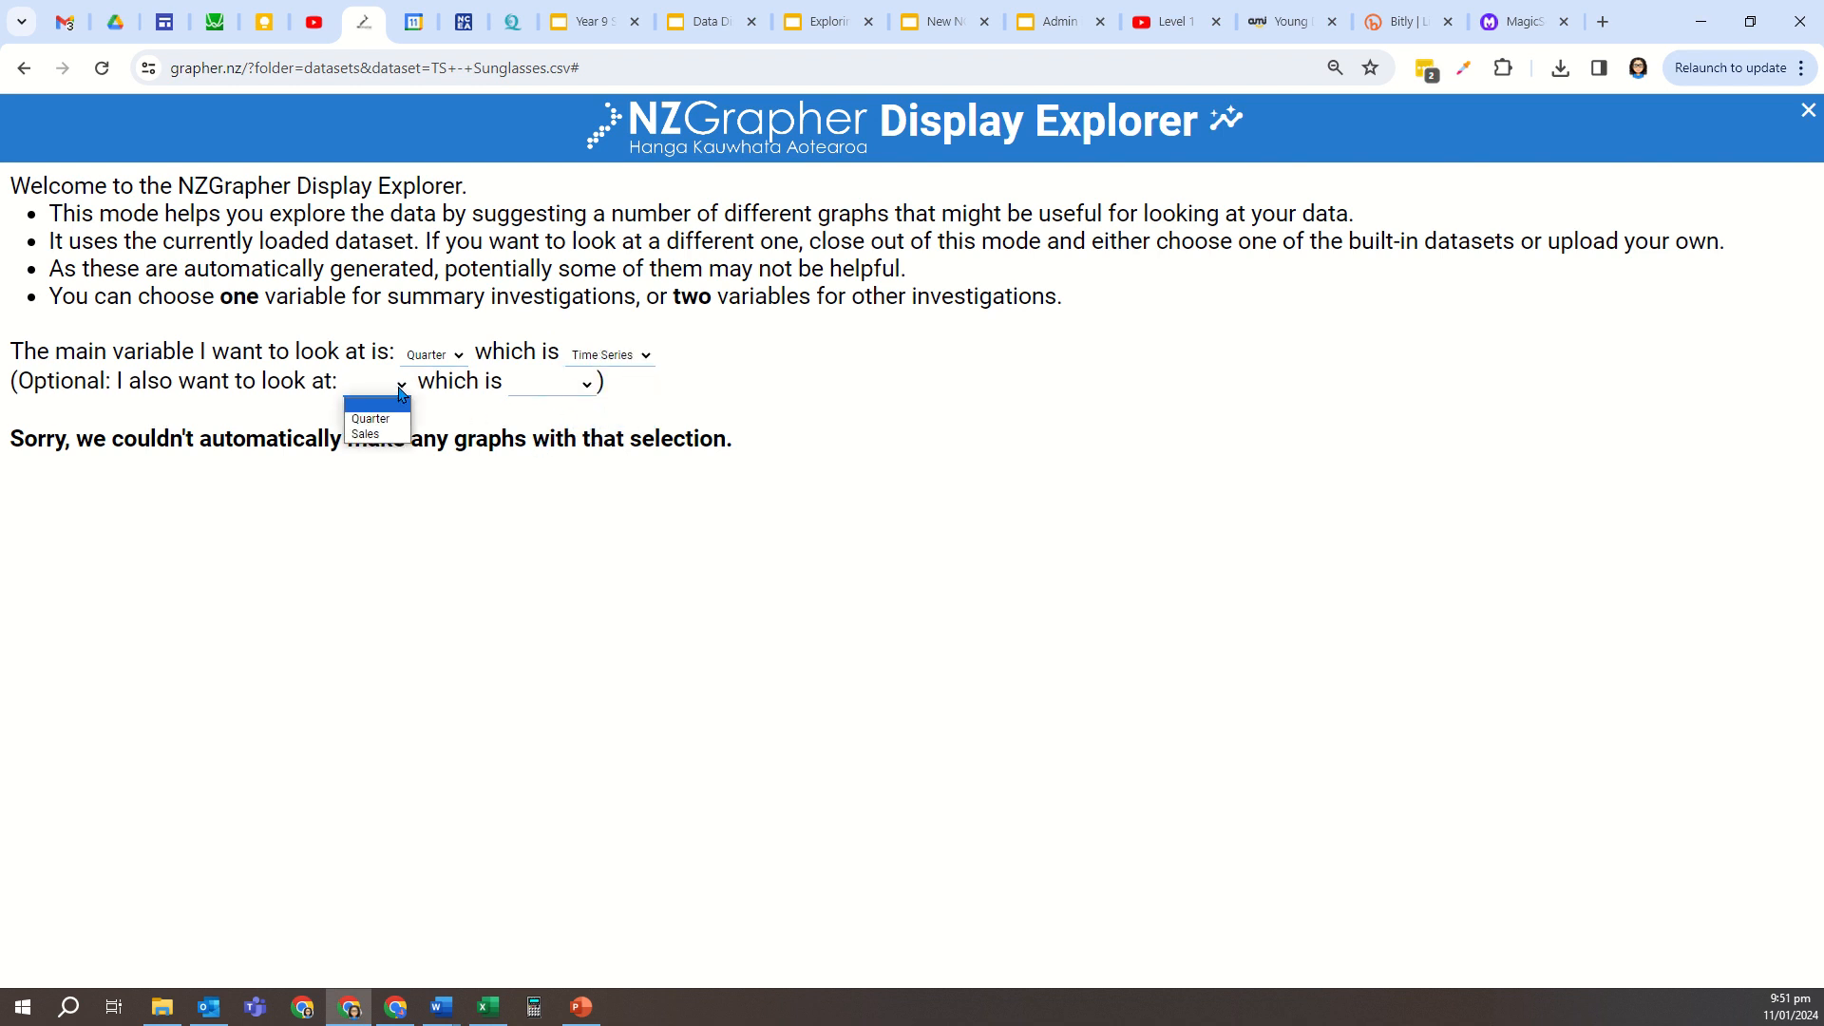
click(379, 436)
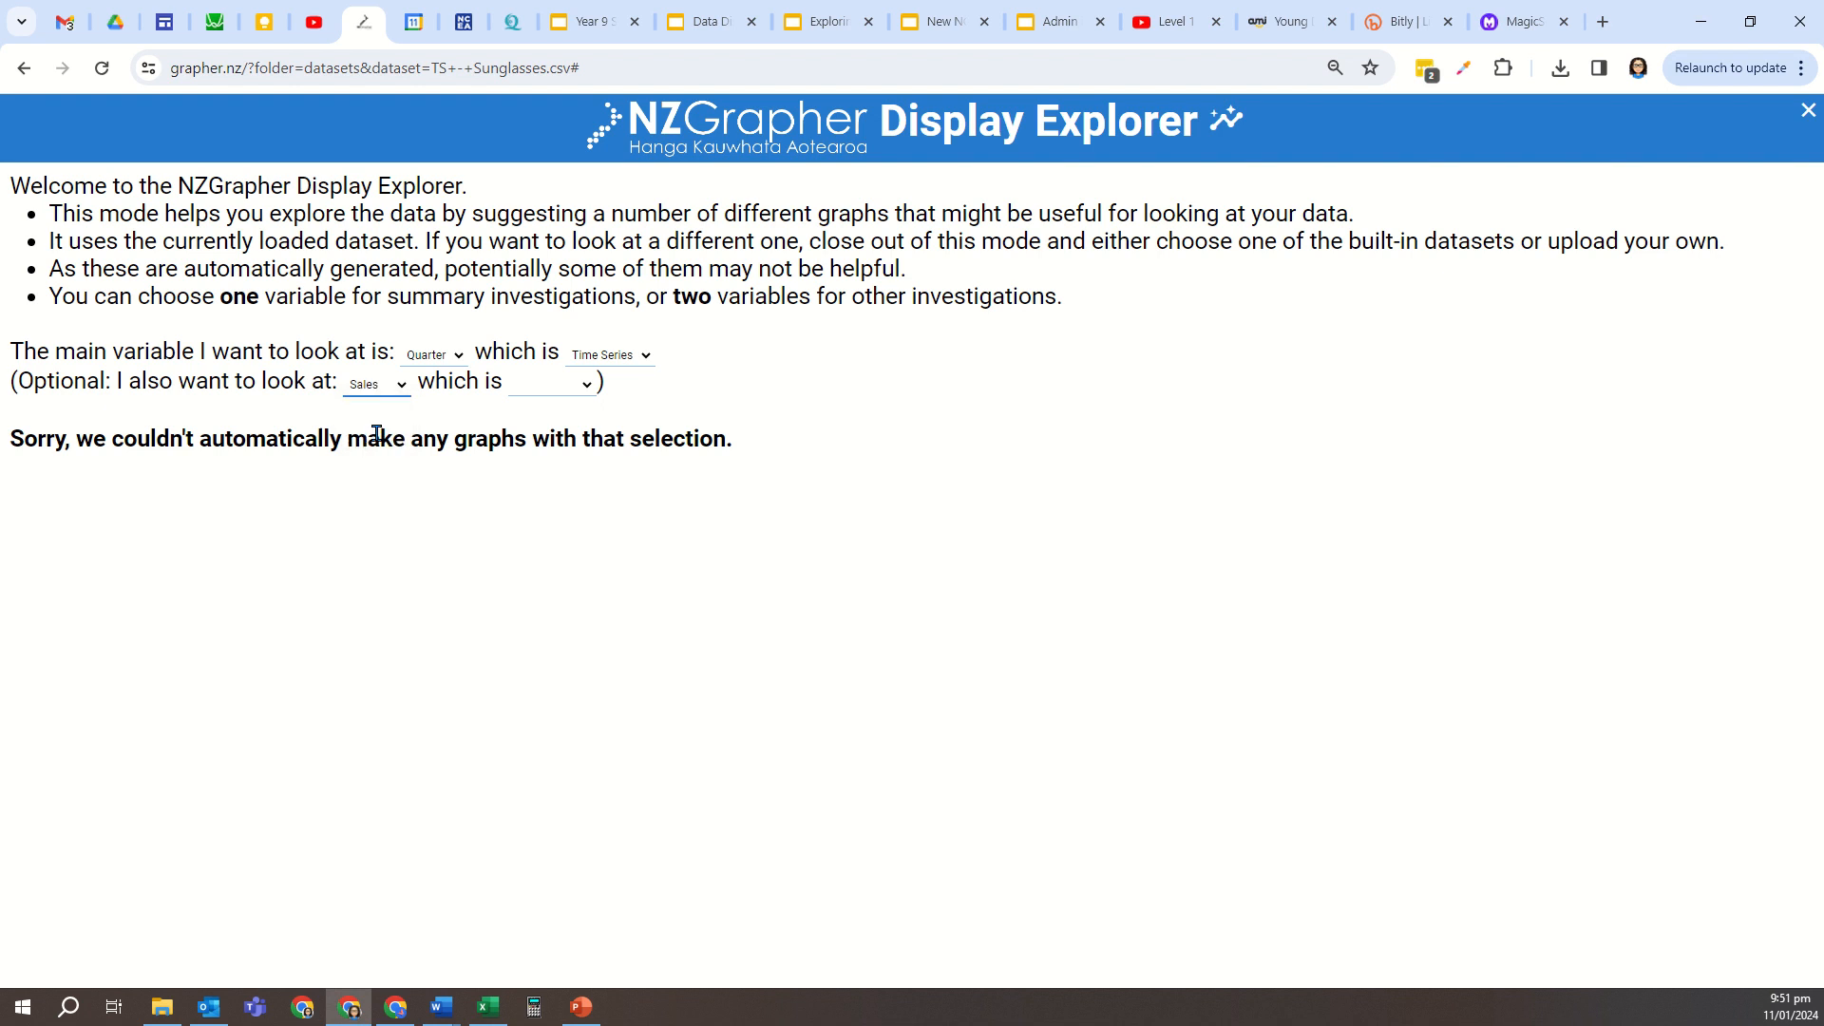
click(585, 392)
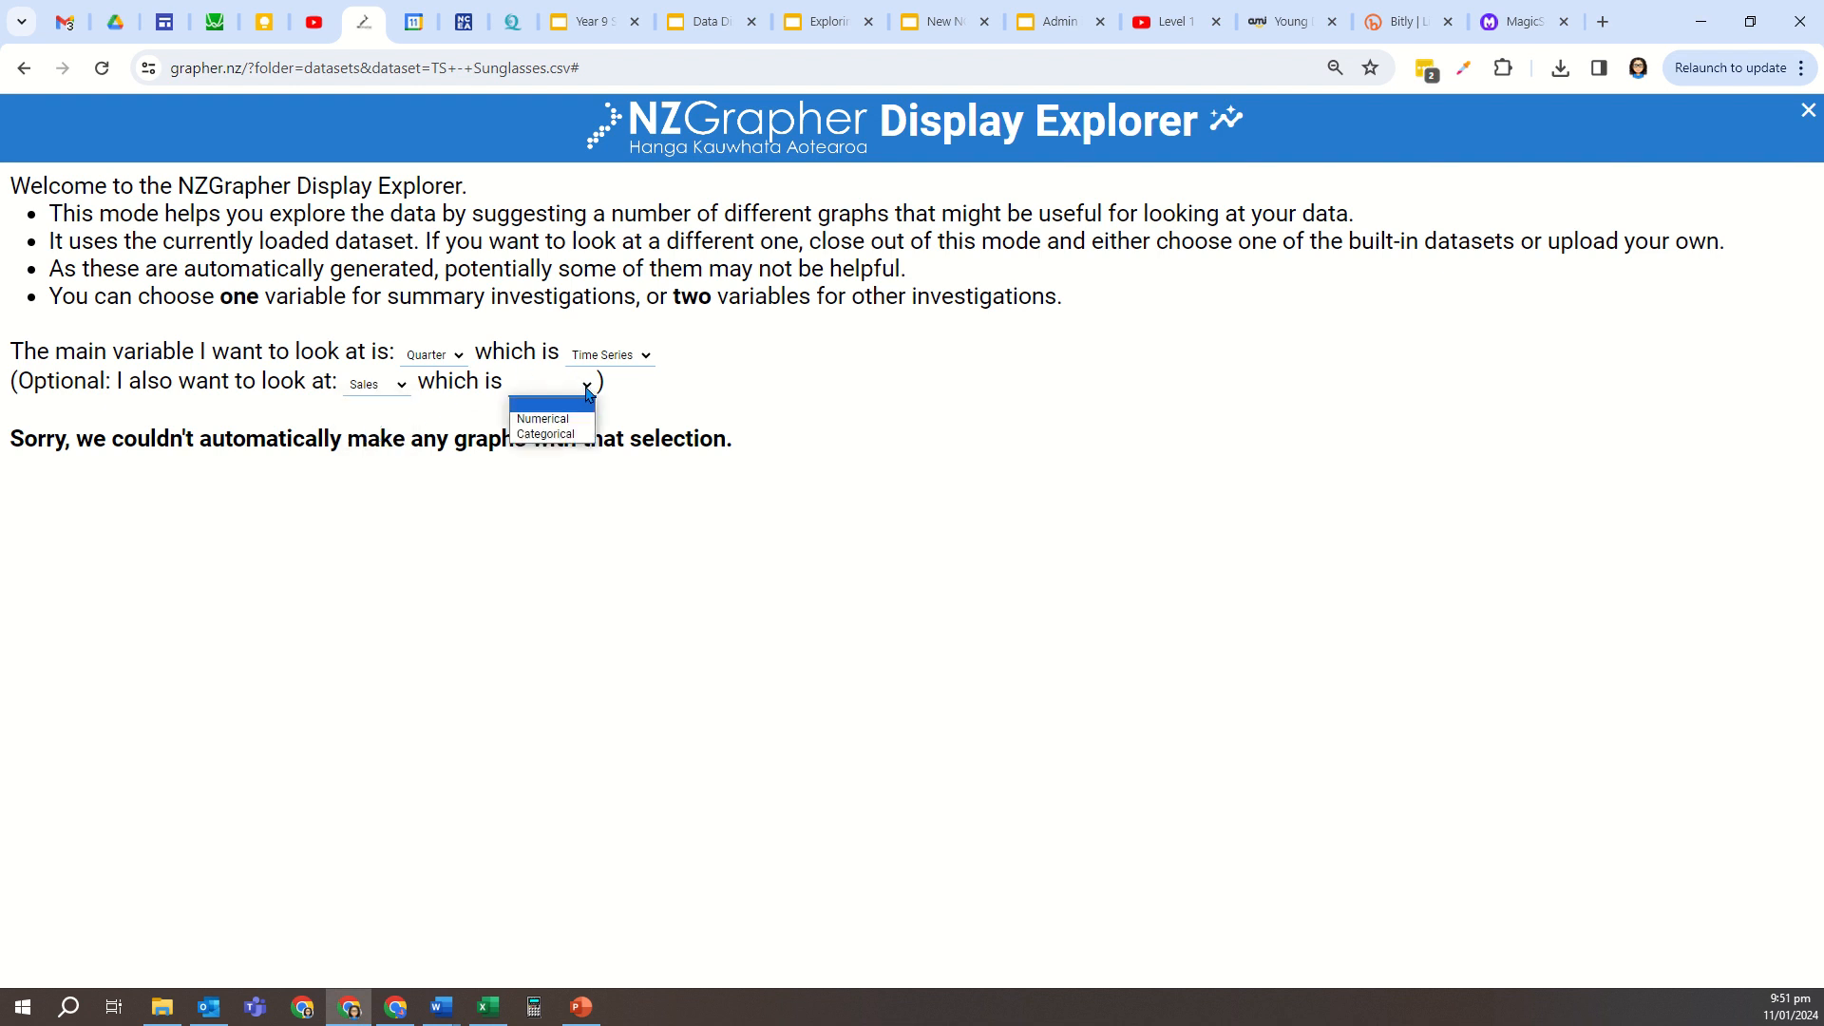
click(542, 420)
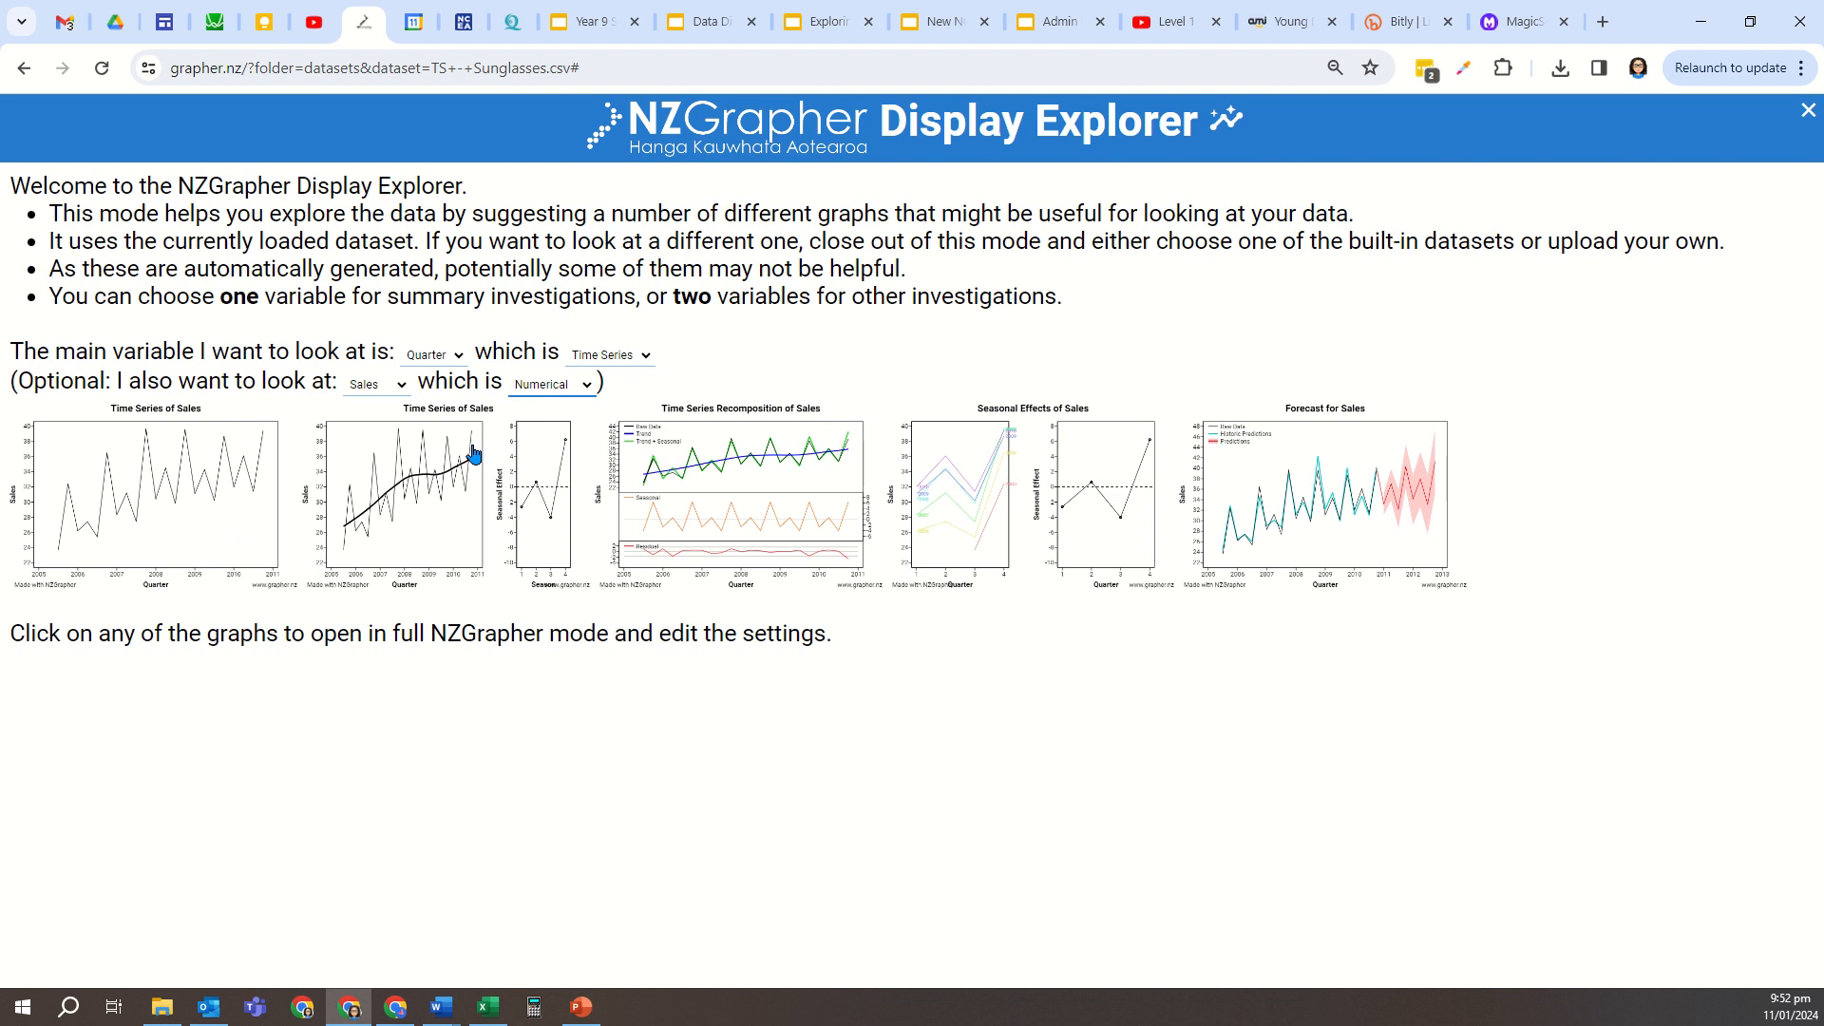
Step: Open the plain Time Series of Sales graph in full mode and show its dots with seasonal colouring
click(133, 479)
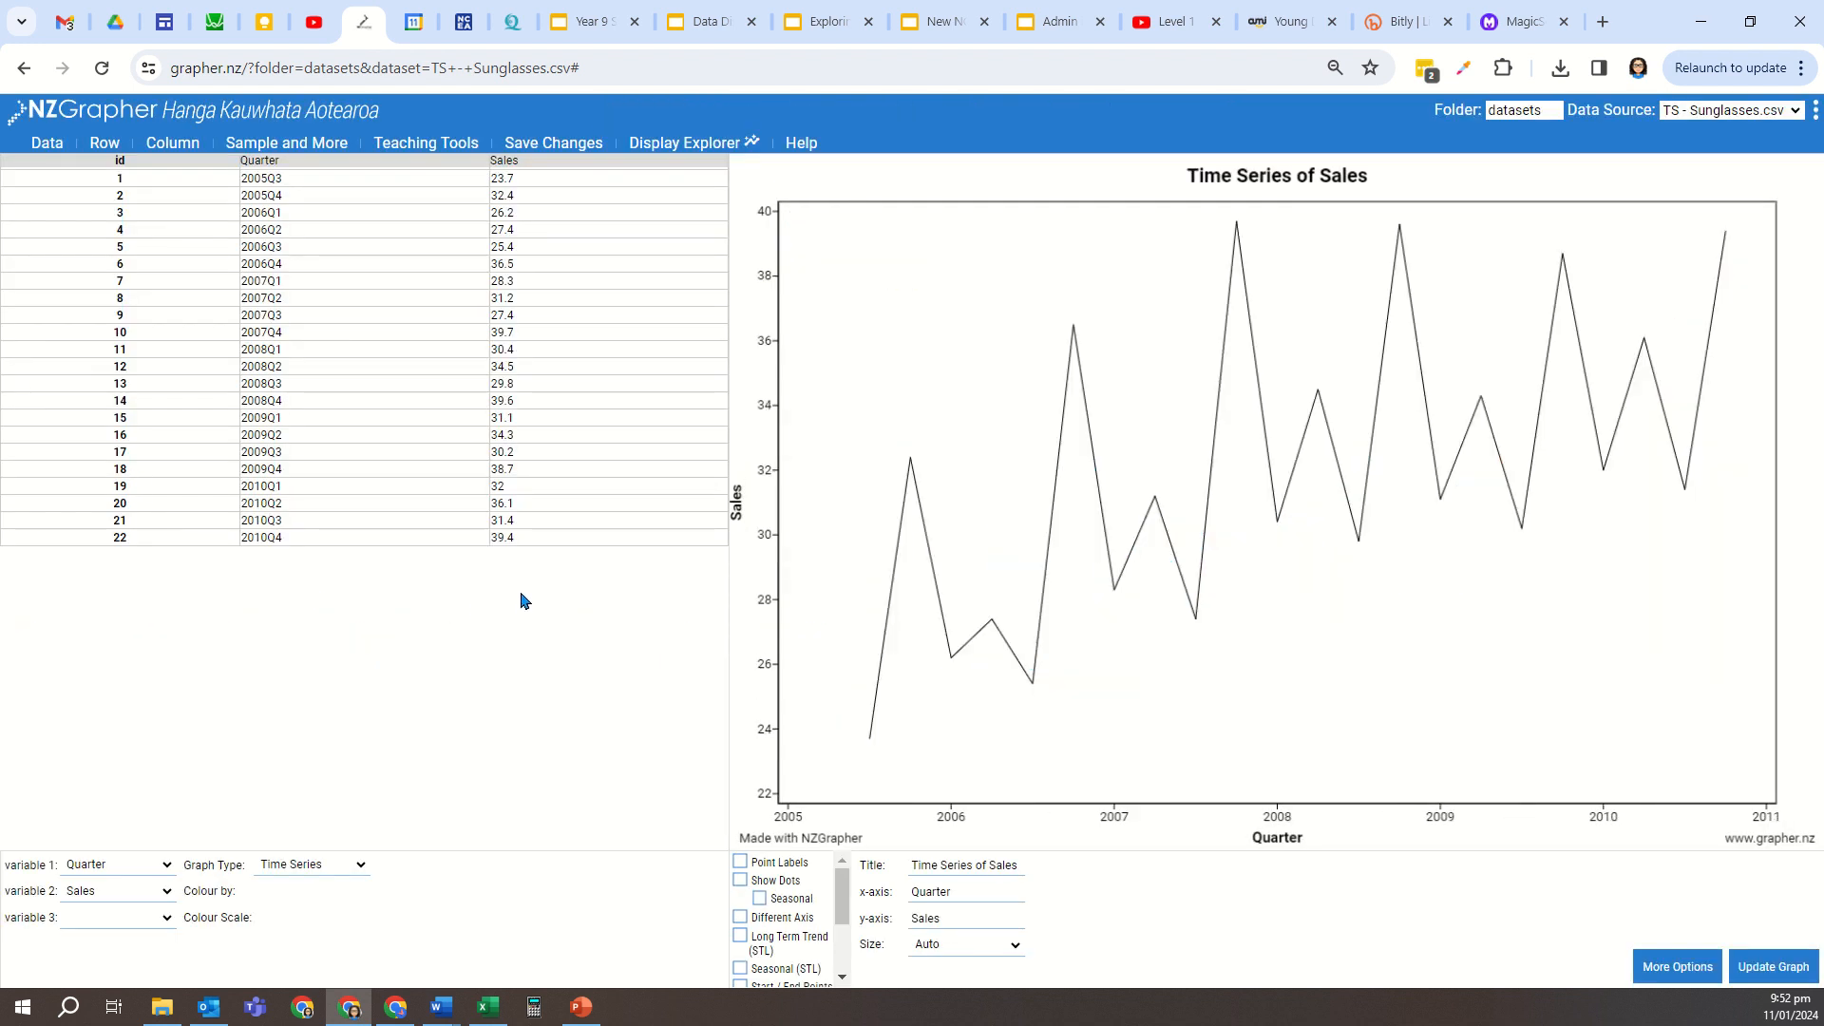
click(741, 882)
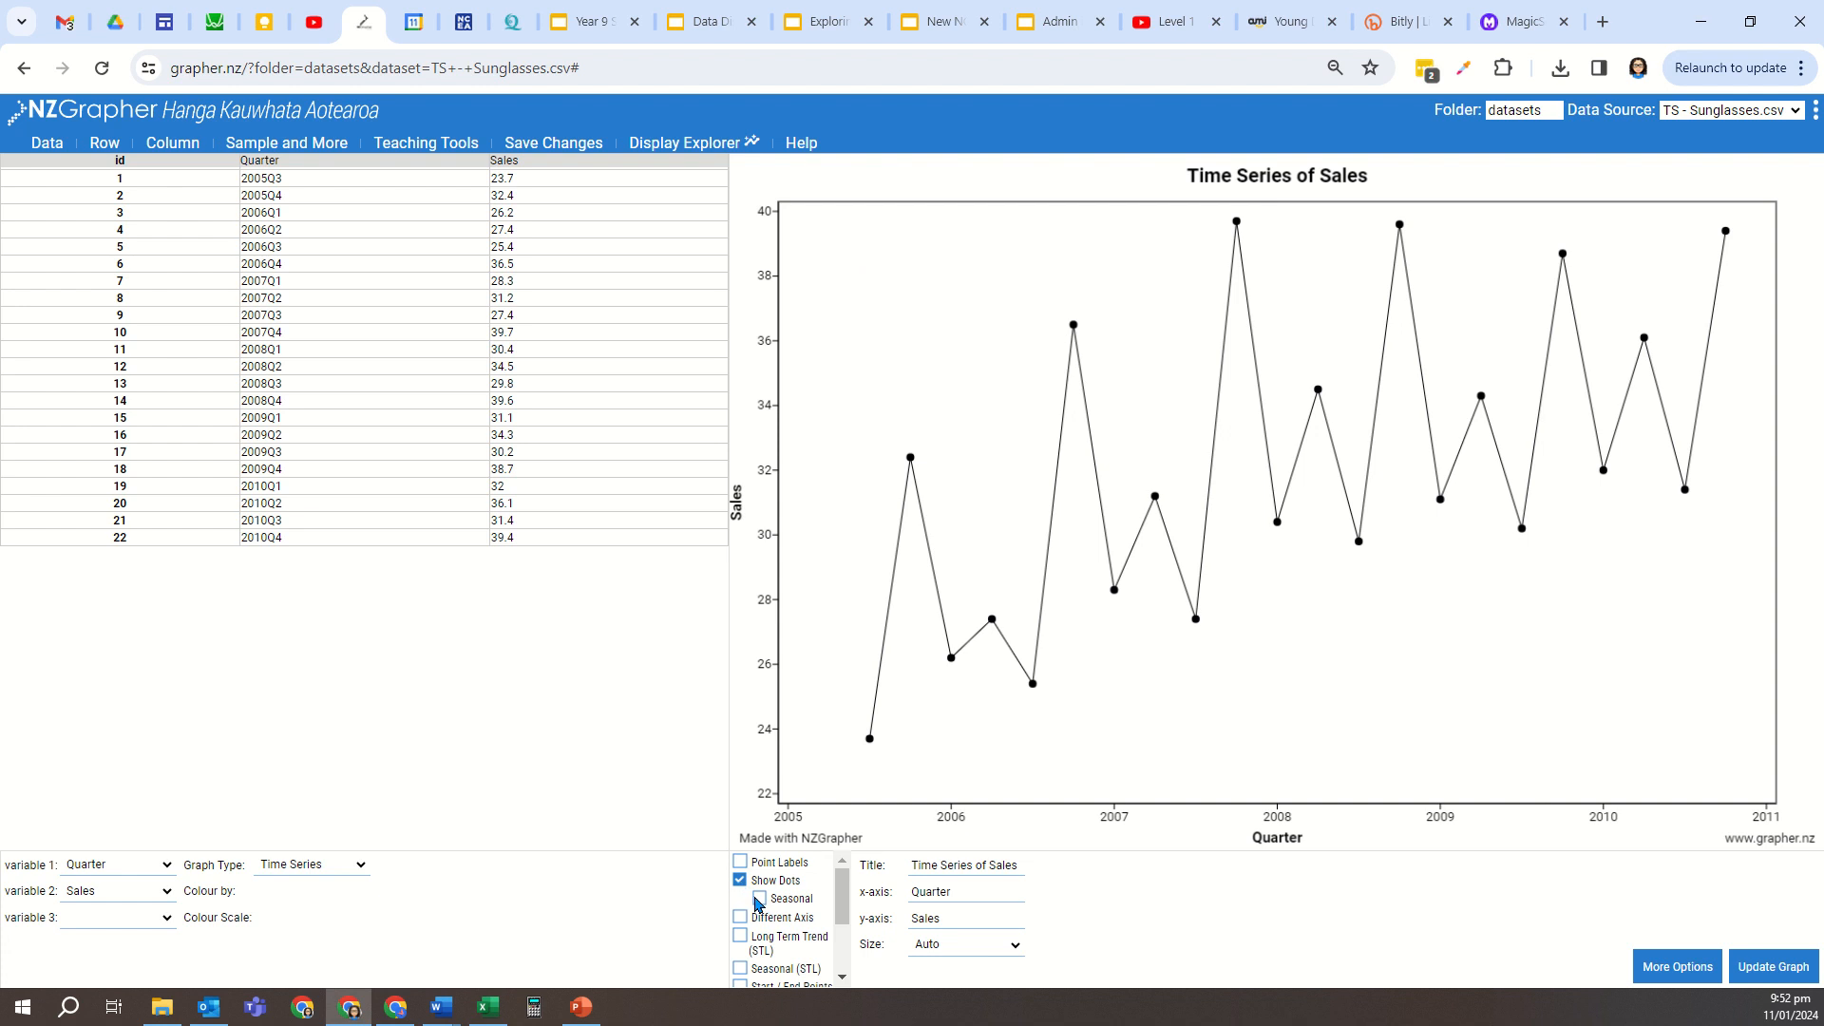
click(760, 898)
mouse_move(1523, 539)
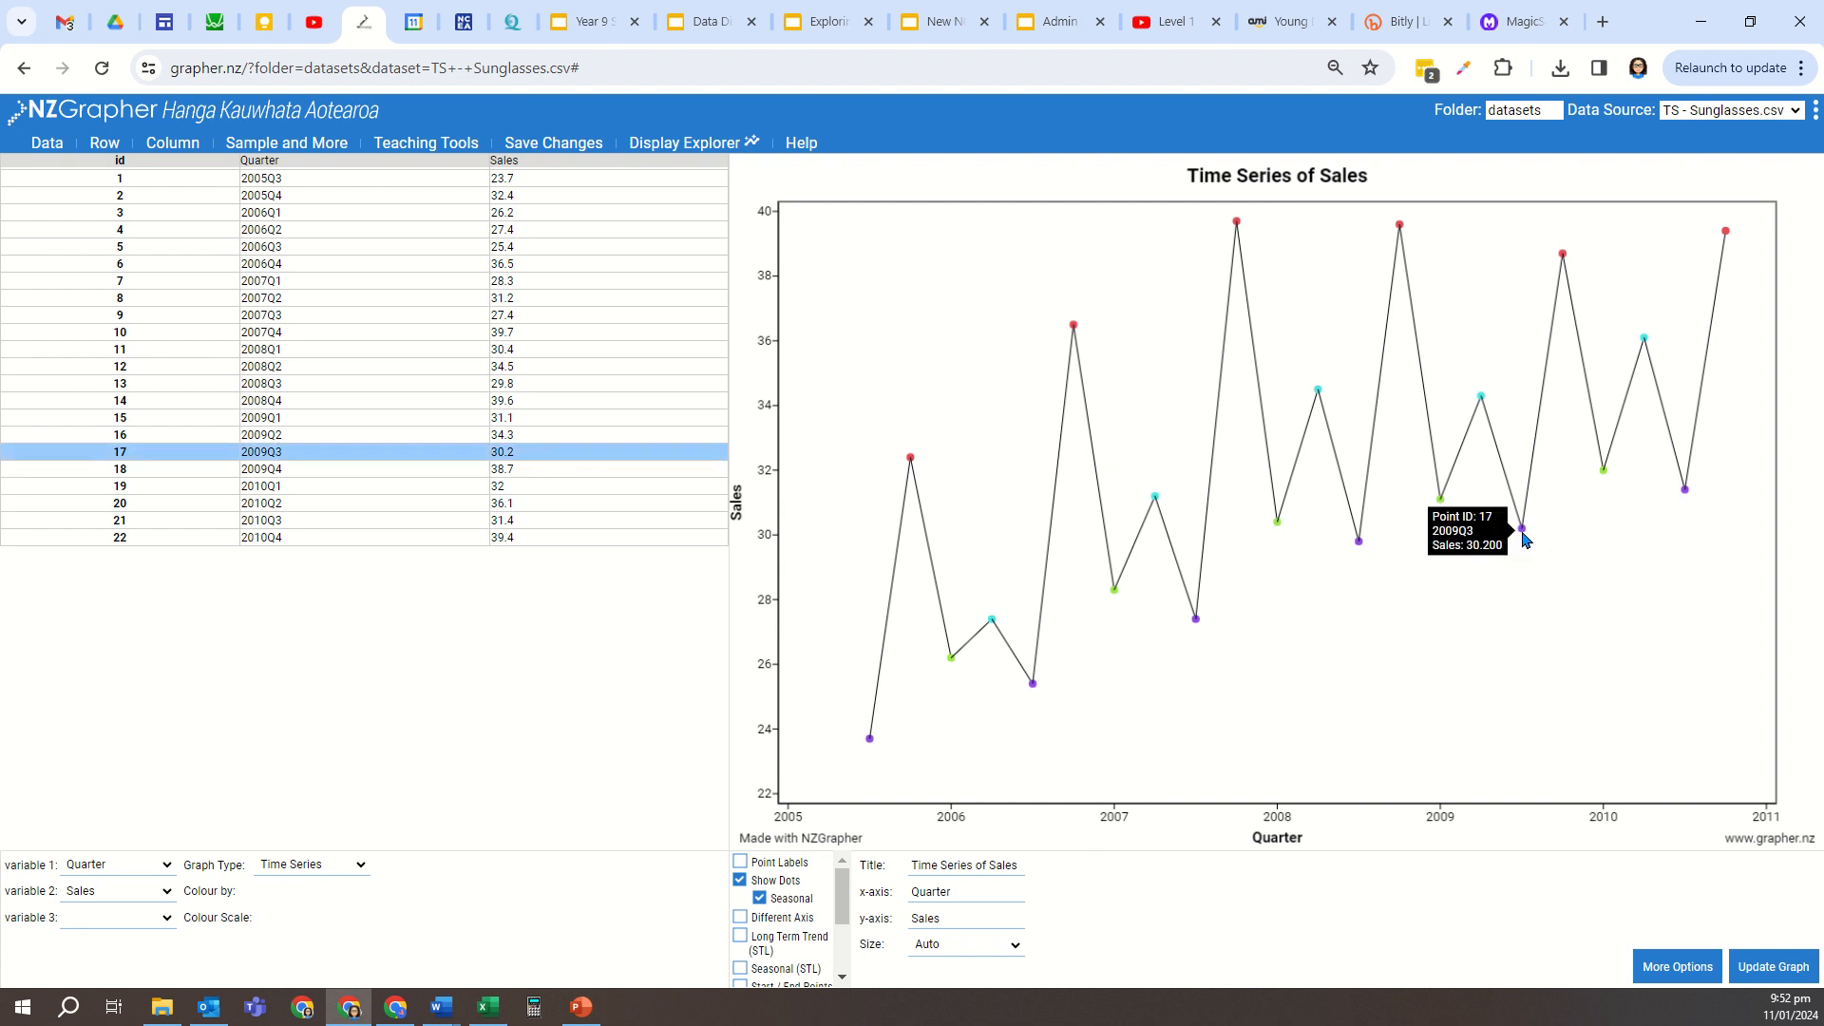
mouse_move(1404, 231)
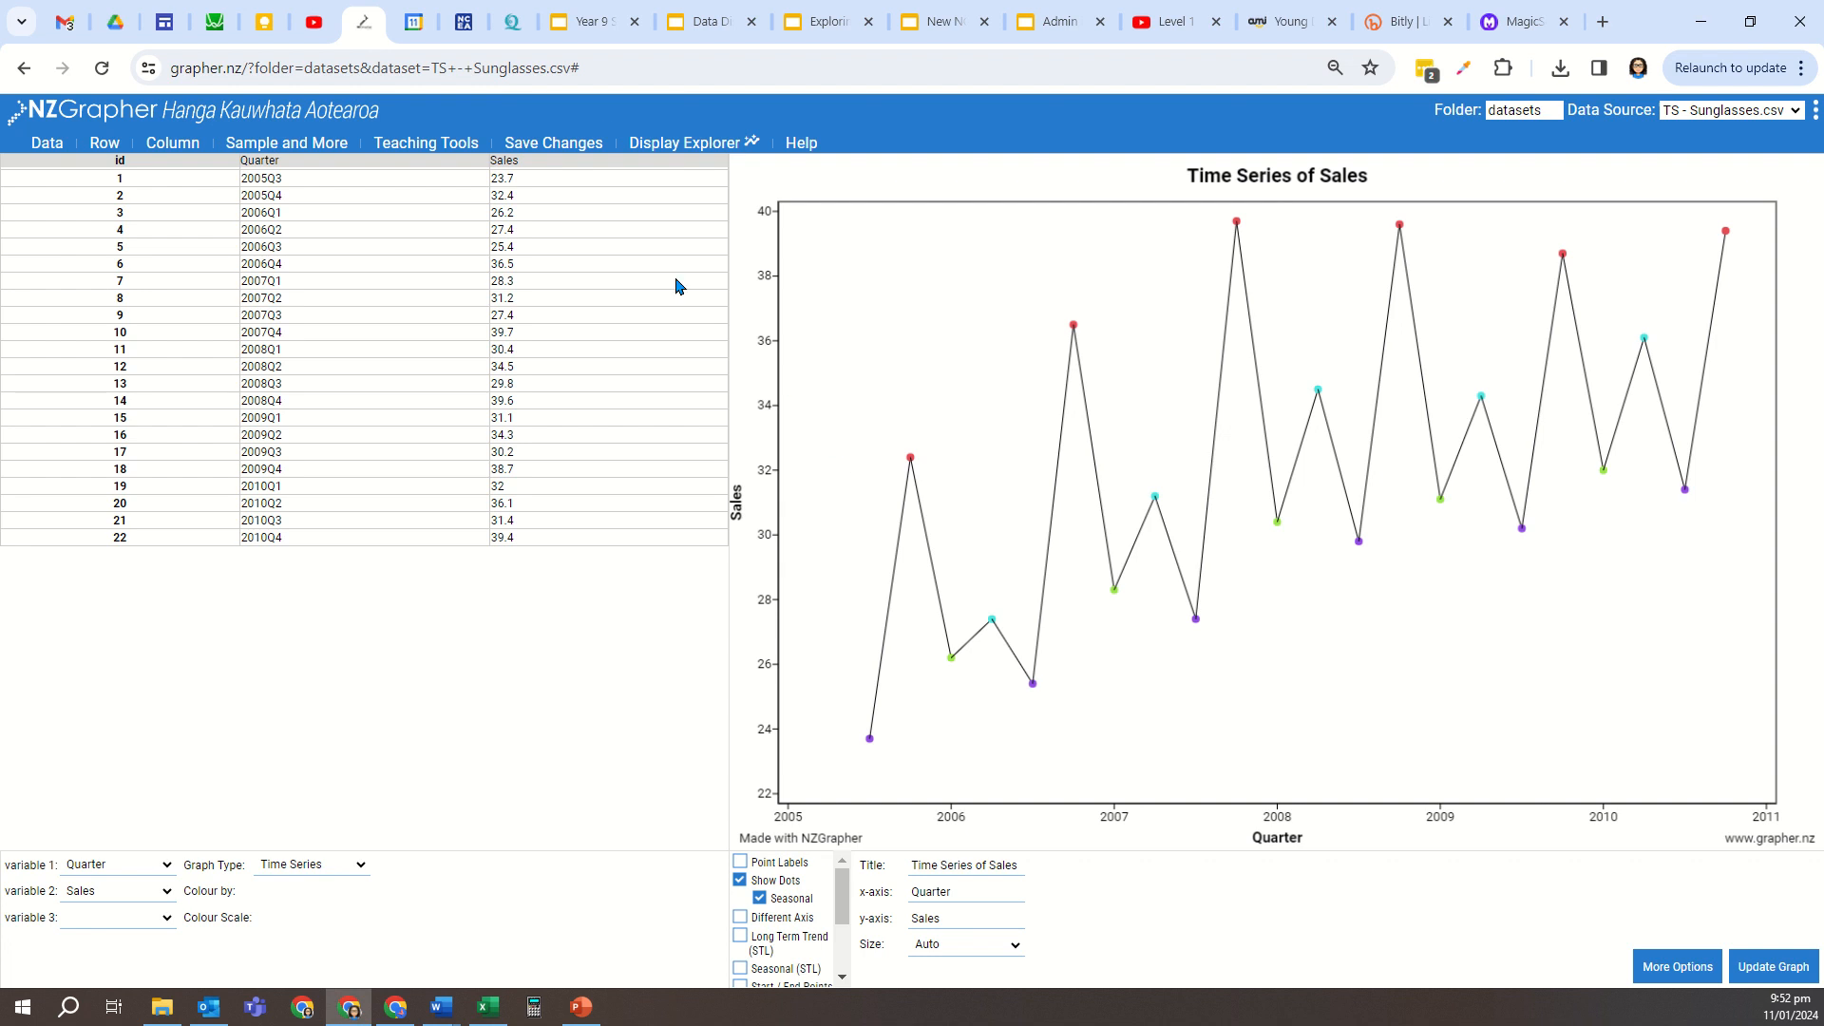
Step: Switch to the Exploring Data in NZGrapher presentation in Google Slides and present the "Thanks for watching" slide full screen
click(822, 20)
click(128, 618)
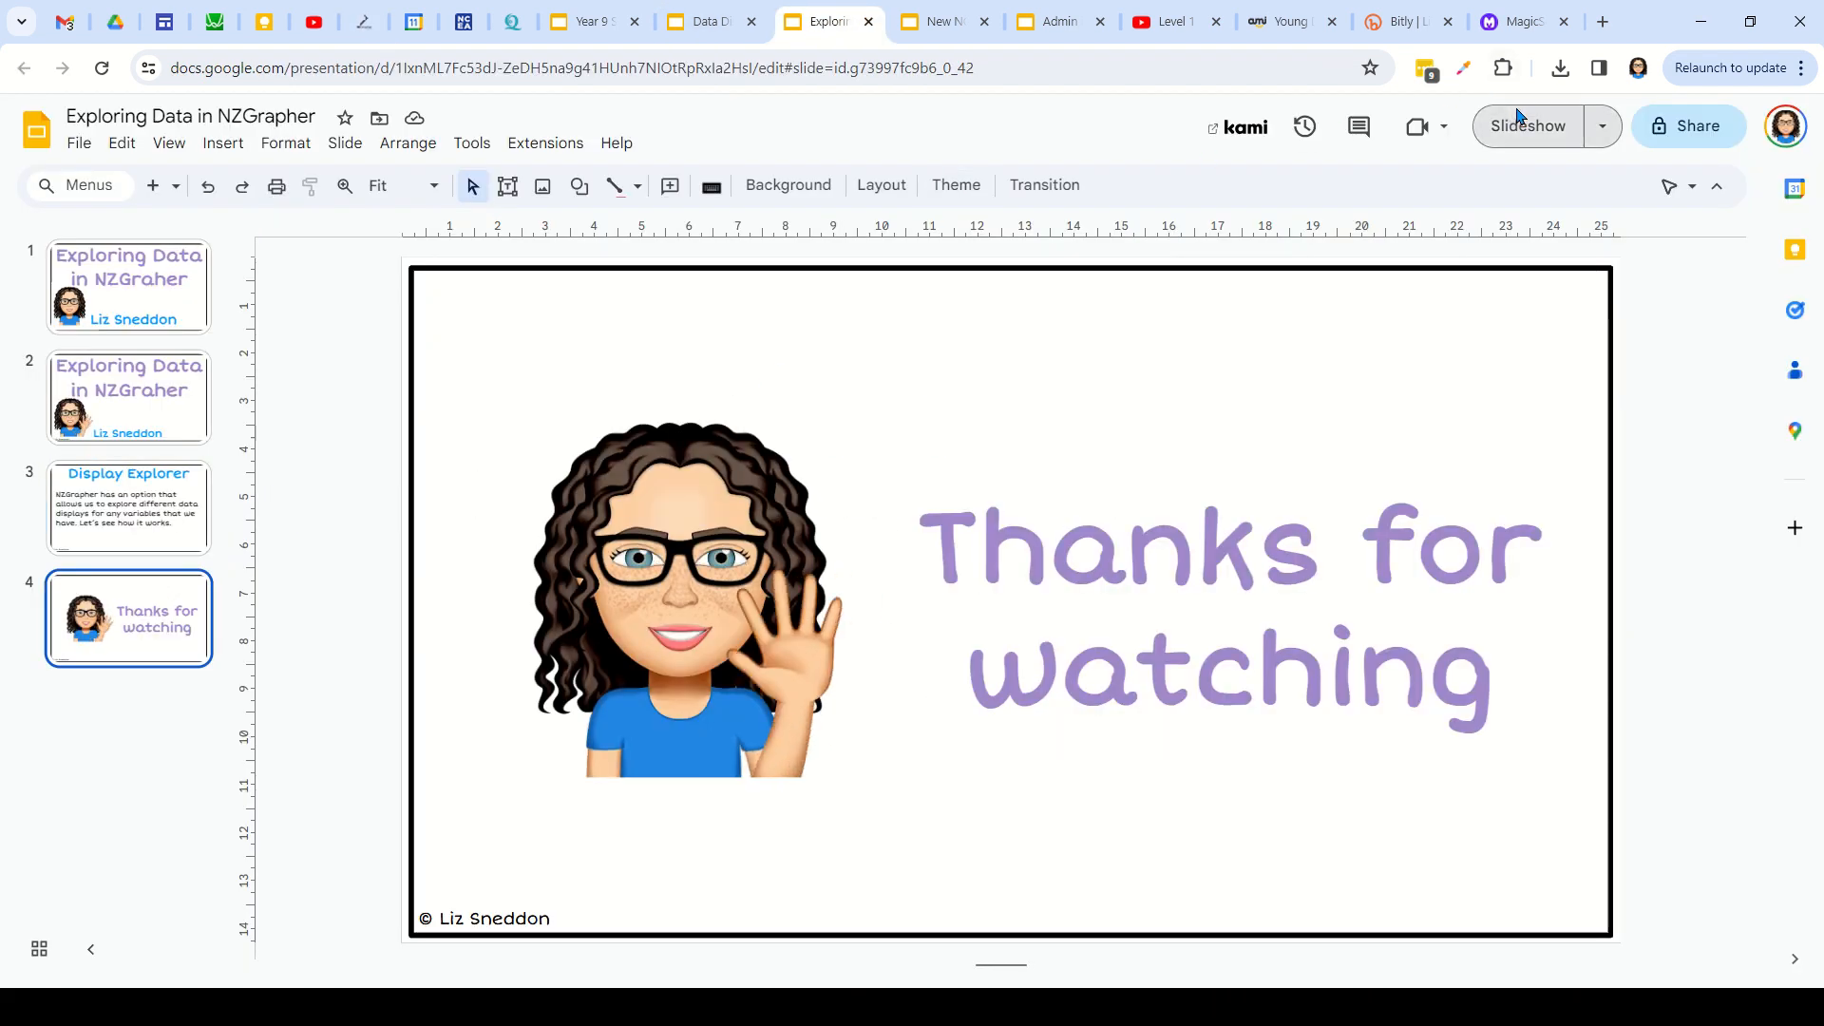
click(1525, 125)
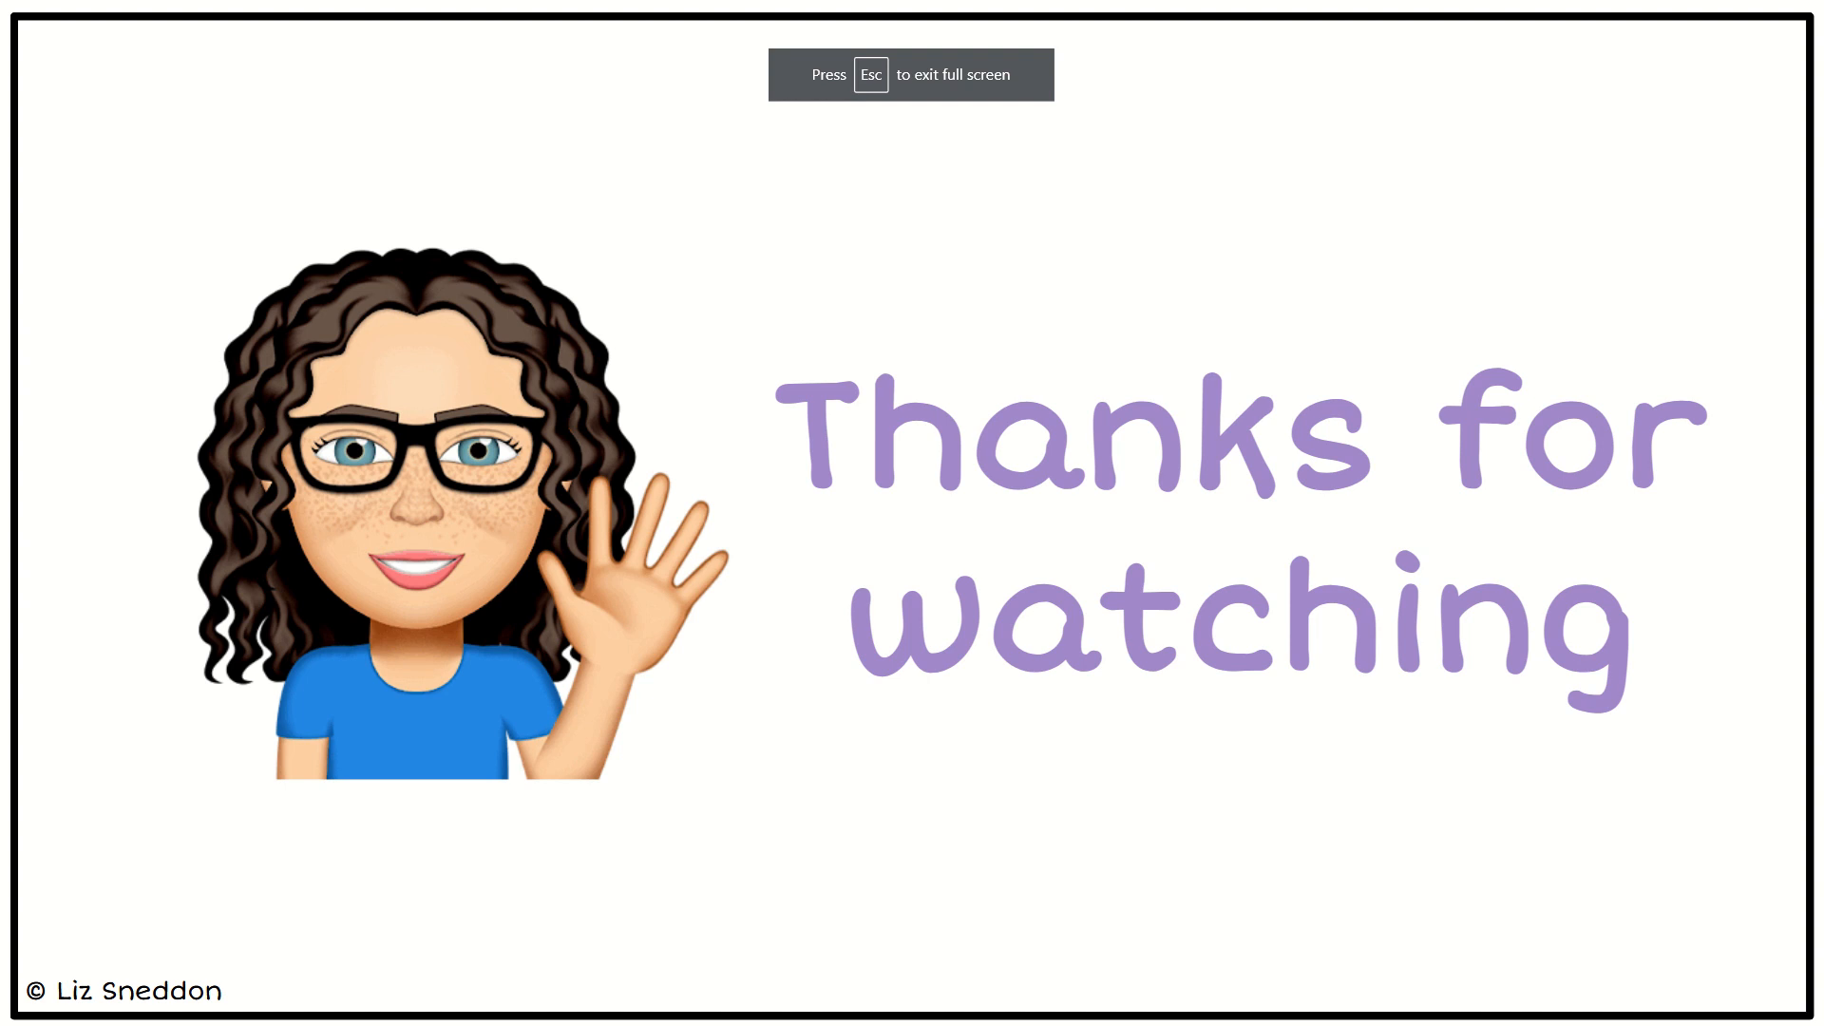